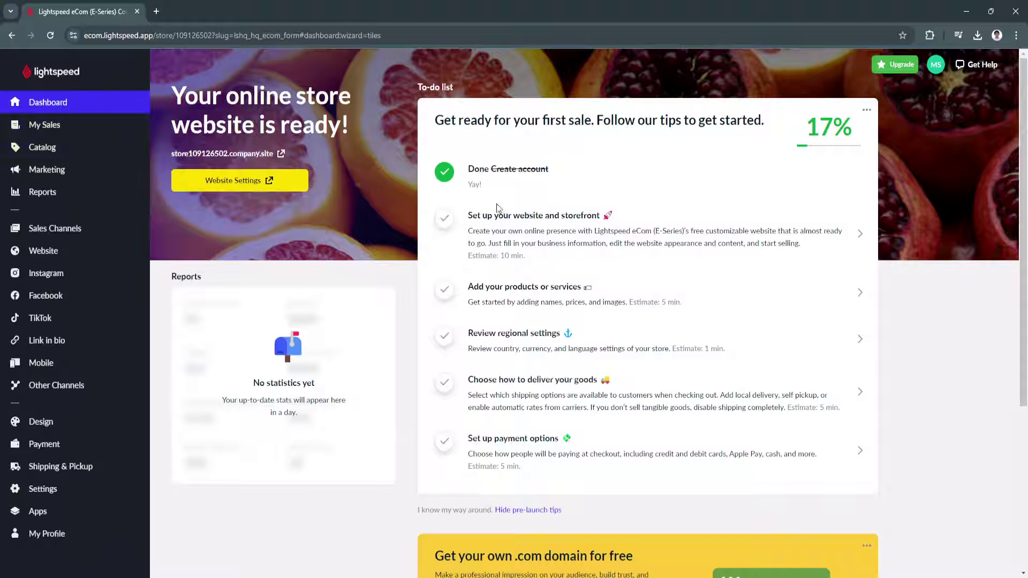
Step: Look over the dashboard's to-do list of tips for the first sale
{"action": "scroll", "coordinate": [434, 397], "scroll_direction": "down", "scroll_amount": 4}
{"action": "scroll", "coordinate": [423, 390], "scroll_direction": "up", "scroll_amount": 4}
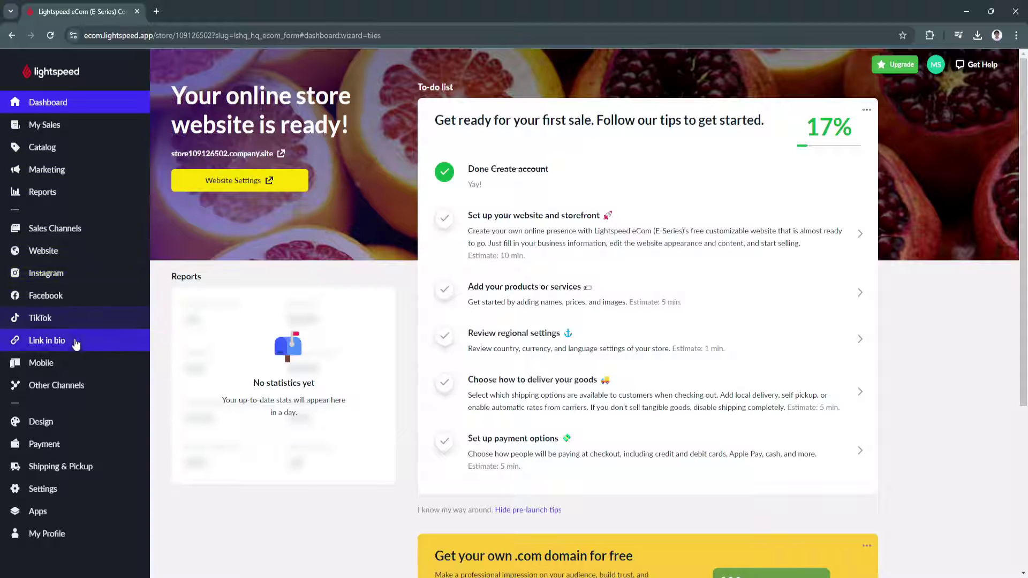
{"action": "mouse_move", "coordinate": [103, 523]}
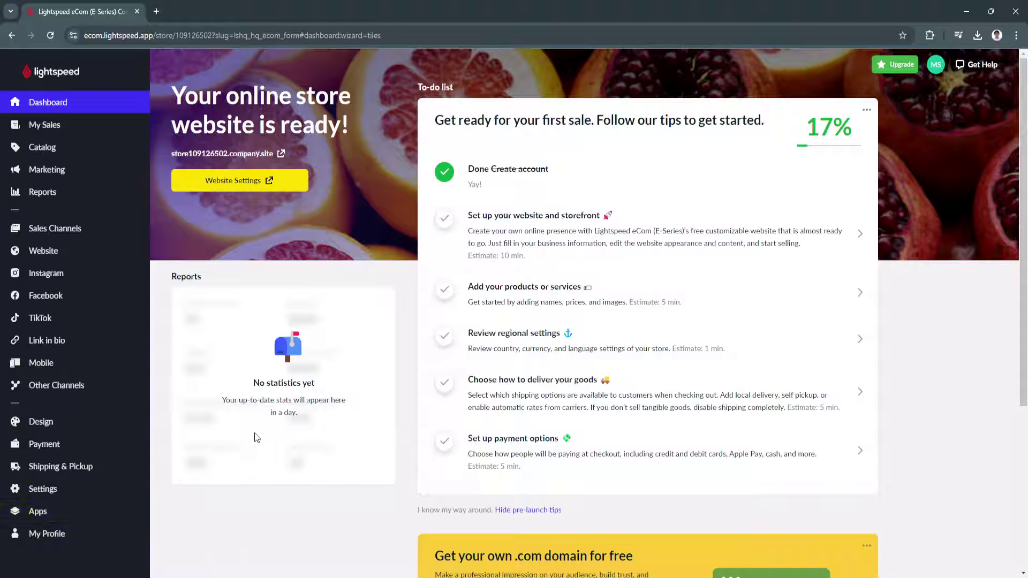
Step: View the store's Orders, Abandoned Carts and Customers pages under My Sales
{"action": "left_click", "coordinate": [52, 128]}
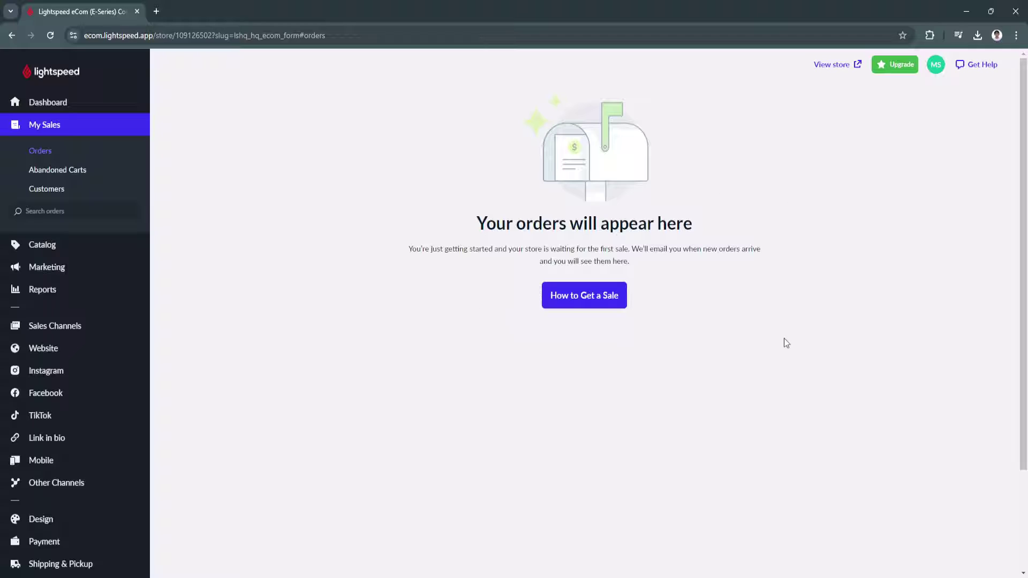
{"action": "left_click", "coordinate": [63, 171]}
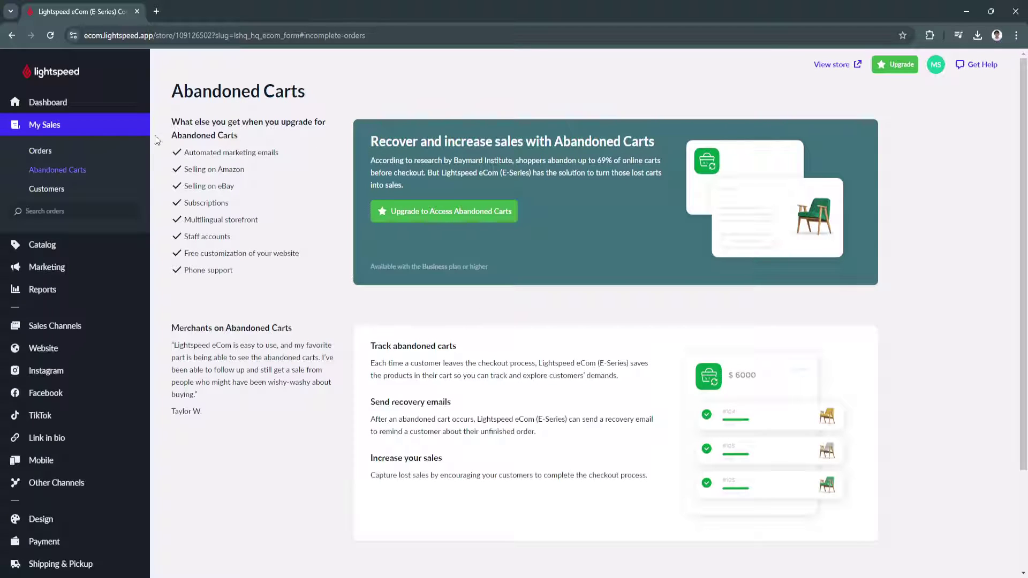
{"action": "left_click", "coordinate": [78, 191]}
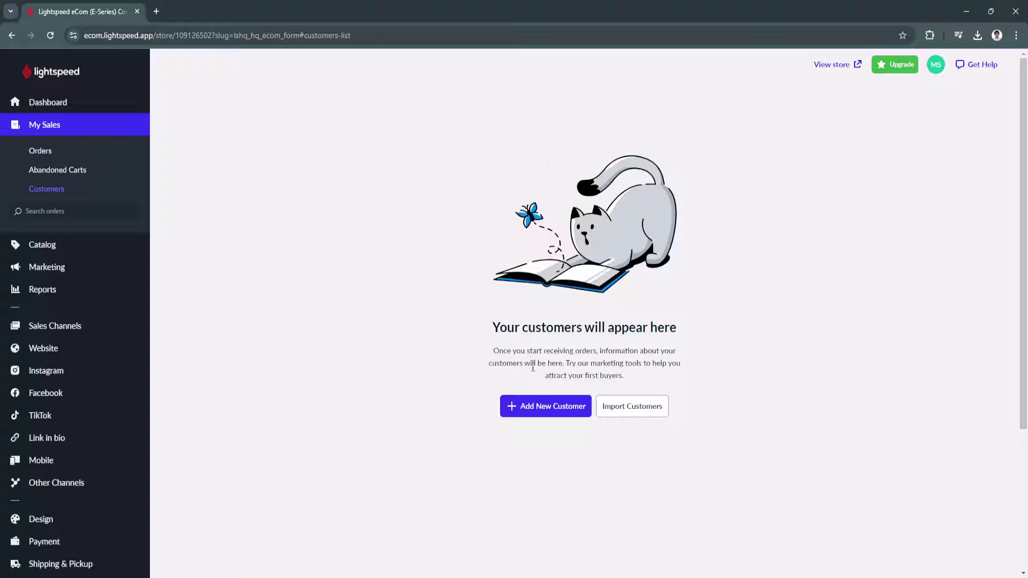
Step: Open the new customer form, reveal its shipping address fields, and return to the customer list without saving
{"action": "left_click", "coordinate": [538, 407]}
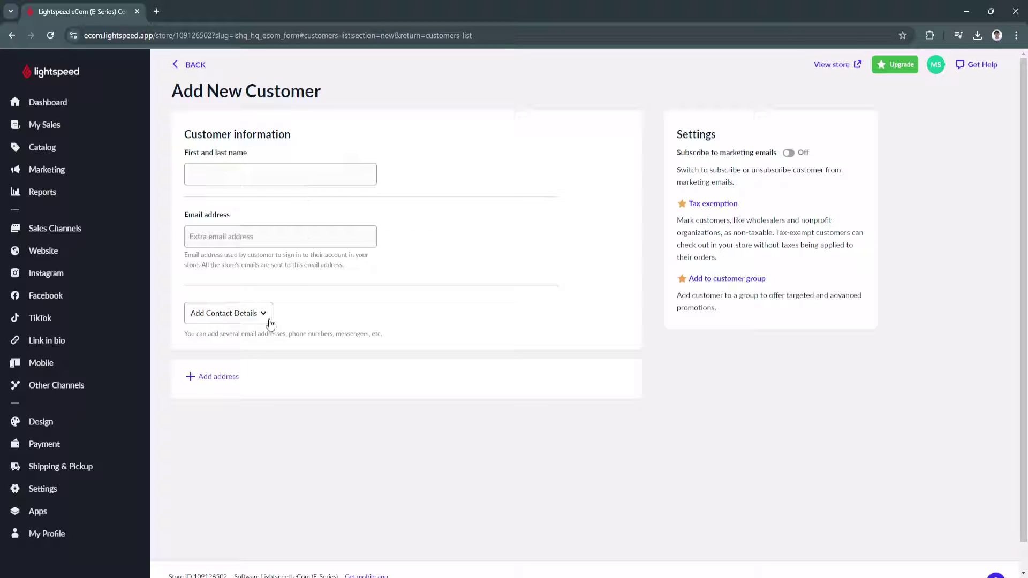
{"action": "left_click", "coordinate": [231, 376]}
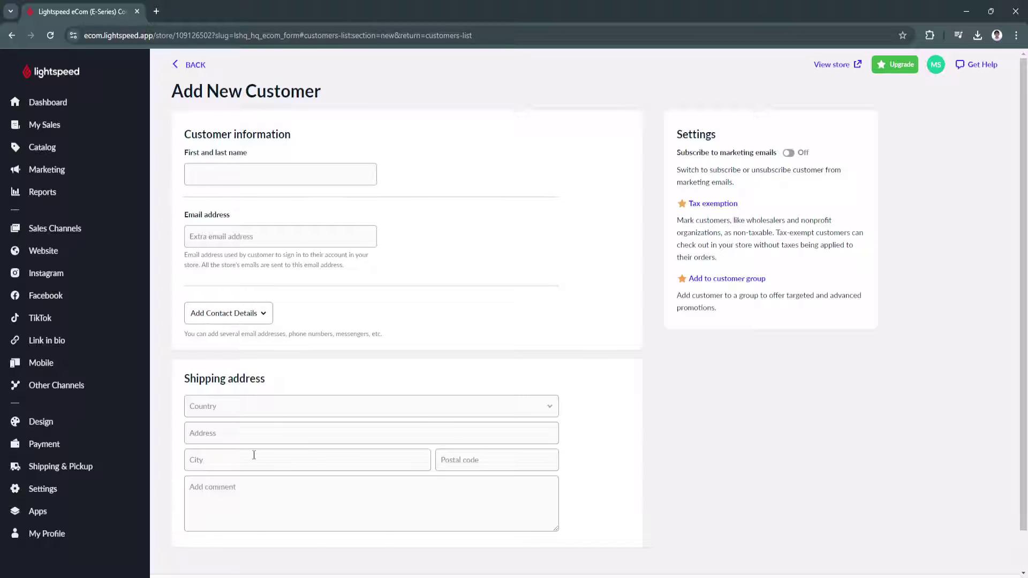
{"action": "scroll", "coordinate": [249, 436], "scroll_direction": "down", "scroll_amount": 1}
{"action": "scroll", "coordinate": [300, 424], "scroll_direction": "up", "scroll_amount": 1}
{"action": "left_click", "coordinate": [184, 67]}
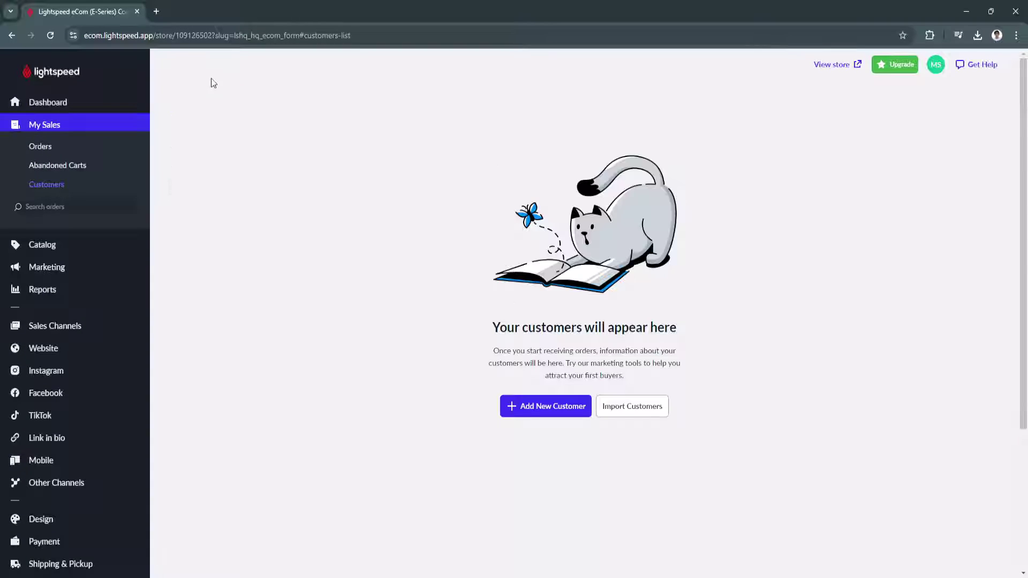
Step: Open the customer import page and read how to import the catalog and customer base
{"action": "left_click", "coordinate": [632, 407]}
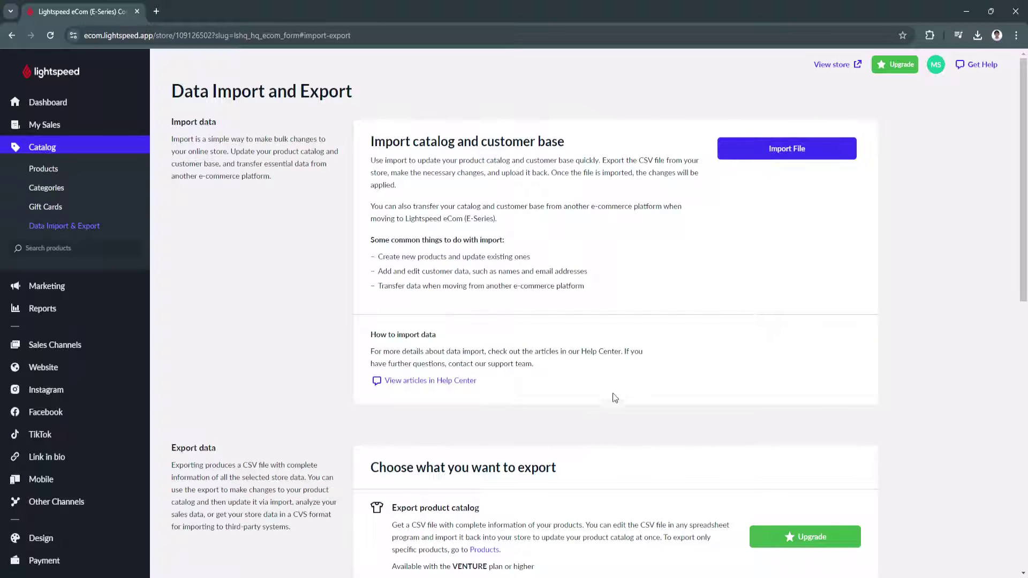
{"action": "left_click_drag", "start_coordinate": [171, 122], "coordinate": [214, 122]}
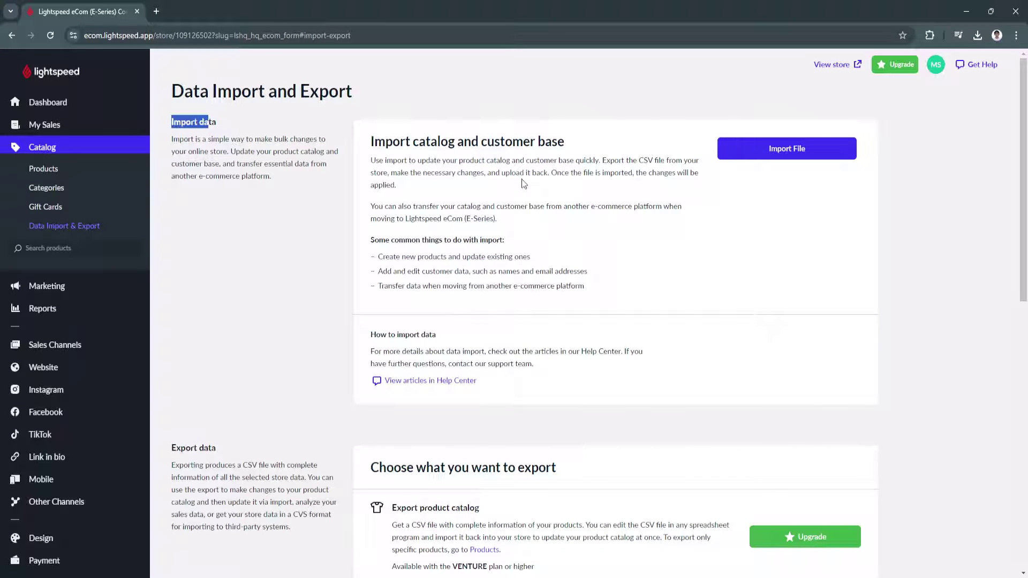
{"action": "left_click", "coordinate": [524, 184]}
{"action": "left_click_drag", "start_coordinate": [603, 162], "coordinate": [638, 161]}
{"action": "left_click_drag", "start_coordinate": [639, 160], "coordinate": [658, 155]}
{"action": "left_click", "coordinate": [658, 155]}
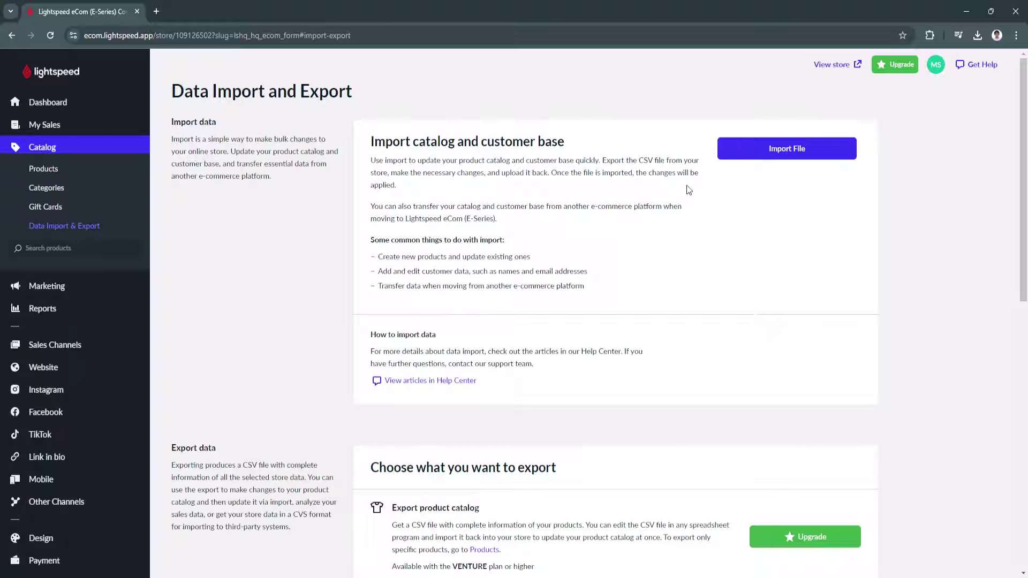
Step: Open the product catalog and look through the list of sample products
{"action": "left_click", "coordinate": [47, 170]}
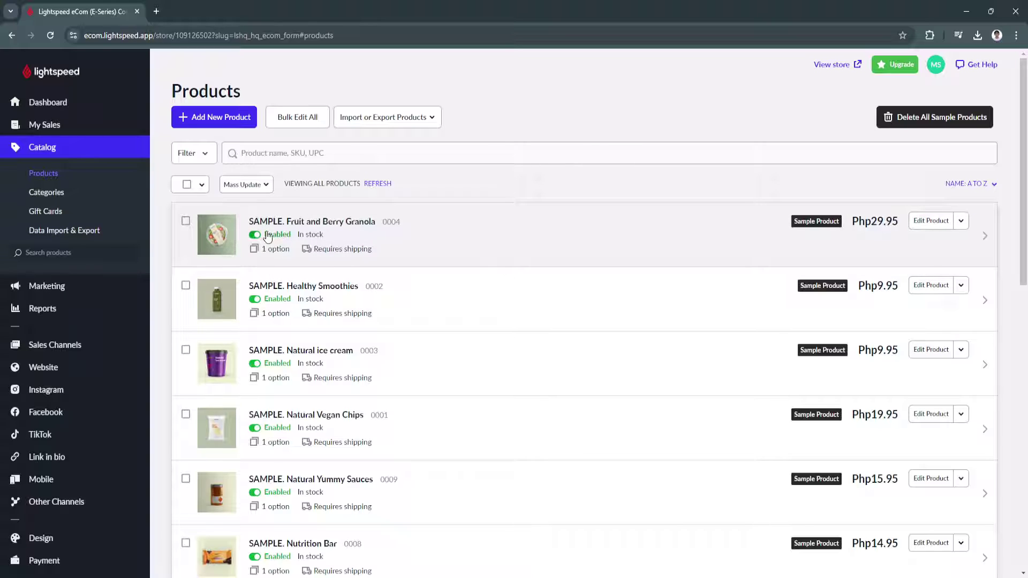
{"action": "scroll", "coordinate": [473, 308], "scroll_direction": "down", "scroll_amount": 2}
{"action": "scroll", "coordinate": [472, 308], "scroll_direction": "down", "scroll_amount": 3}
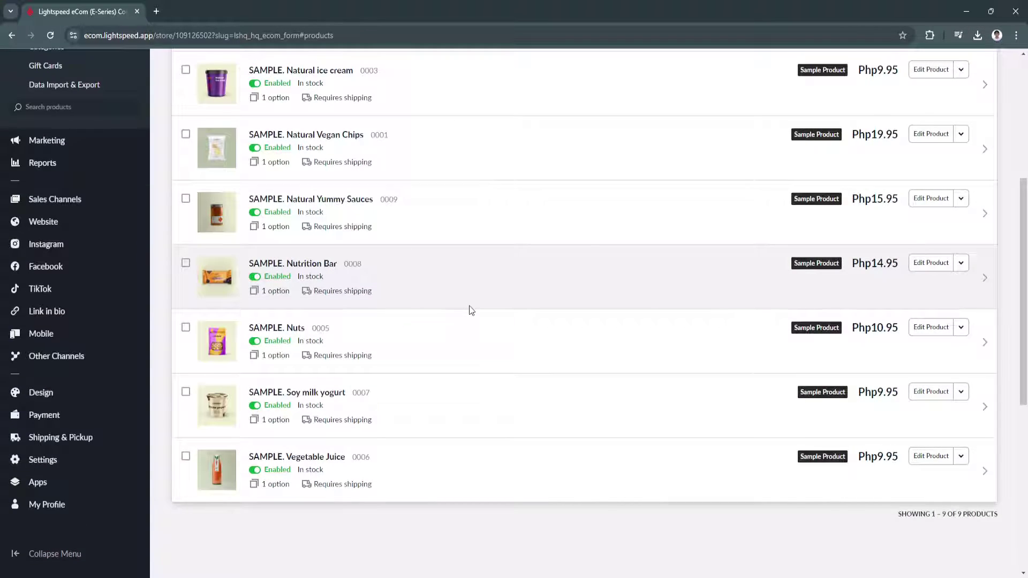
{"action": "scroll", "coordinate": [471, 310], "scroll_direction": "up", "scroll_amount": 5}
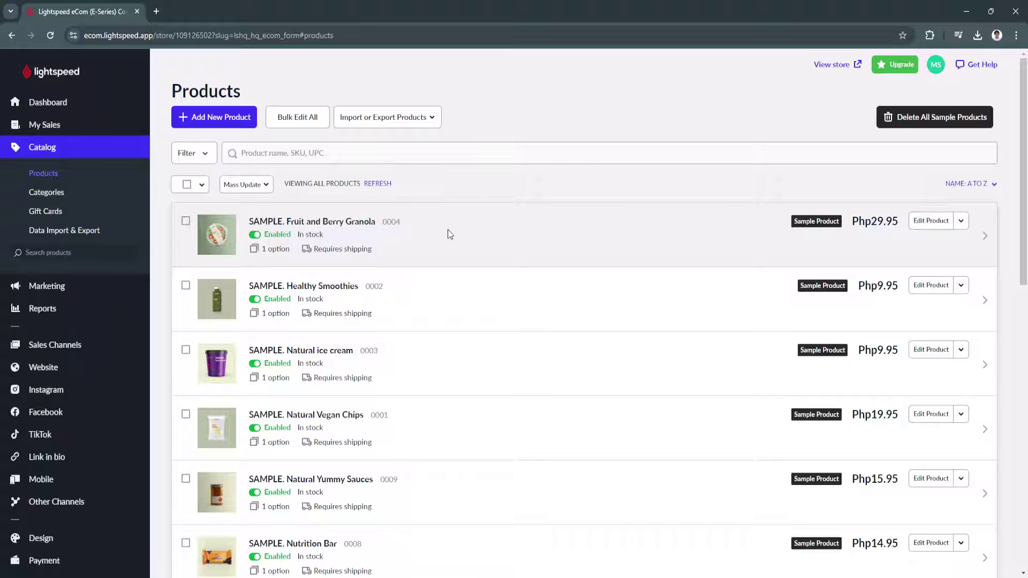
Step: Open the Fruit and Berry Granola sample product, examine its general details such as name, SKU and weight, and return to the product list
{"action": "left_click", "coordinate": [932, 223]}
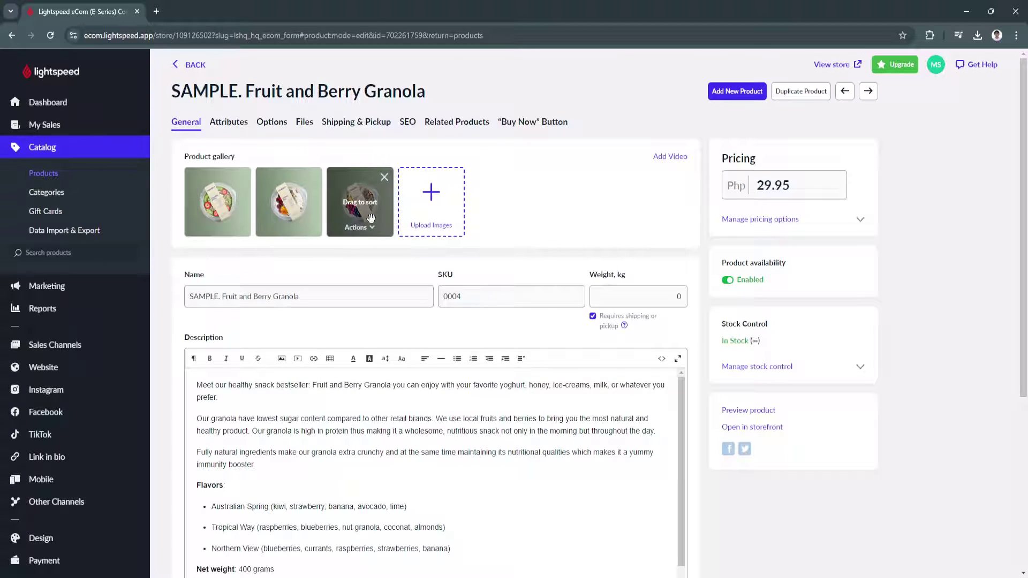
{"action": "scroll", "coordinate": [364, 250], "scroll_direction": "down", "scroll_amount": 1}
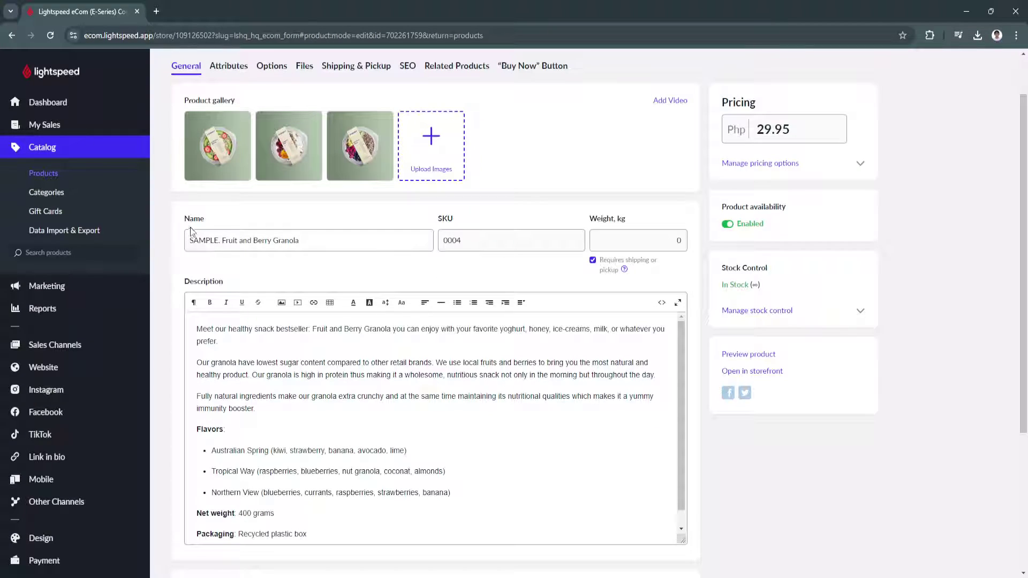
{"action": "left_click_drag", "start_coordinate": [454, 222], "coordinate": [429, 222]}
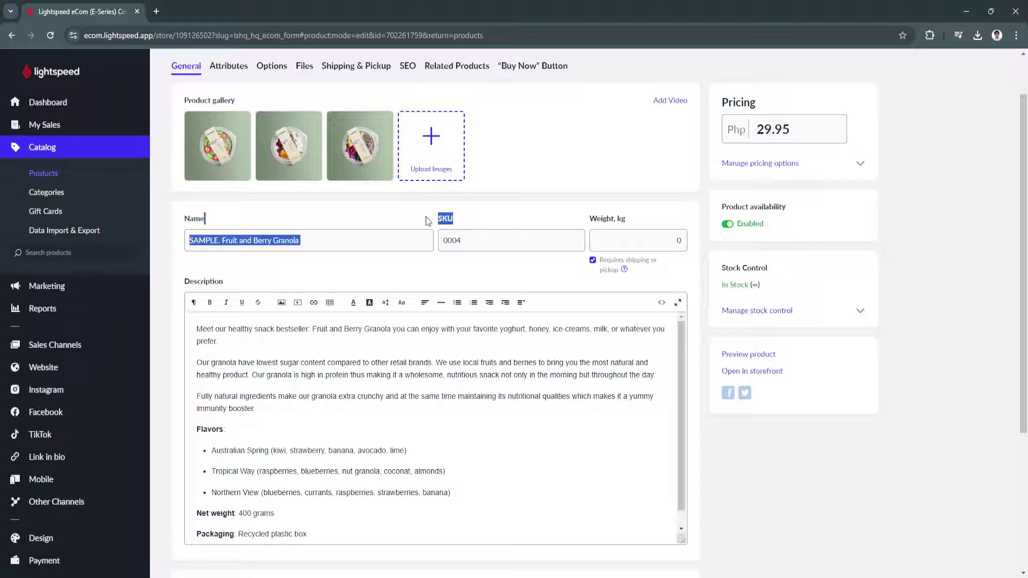
{"action": "left_click", "coordinate": [516, 207]}
{"action": "left_click_drag", "start_coordinate": [588, 219], "coordinate": [620, 221]}
{"action": "left_click", "coordinate": [557, 196]}
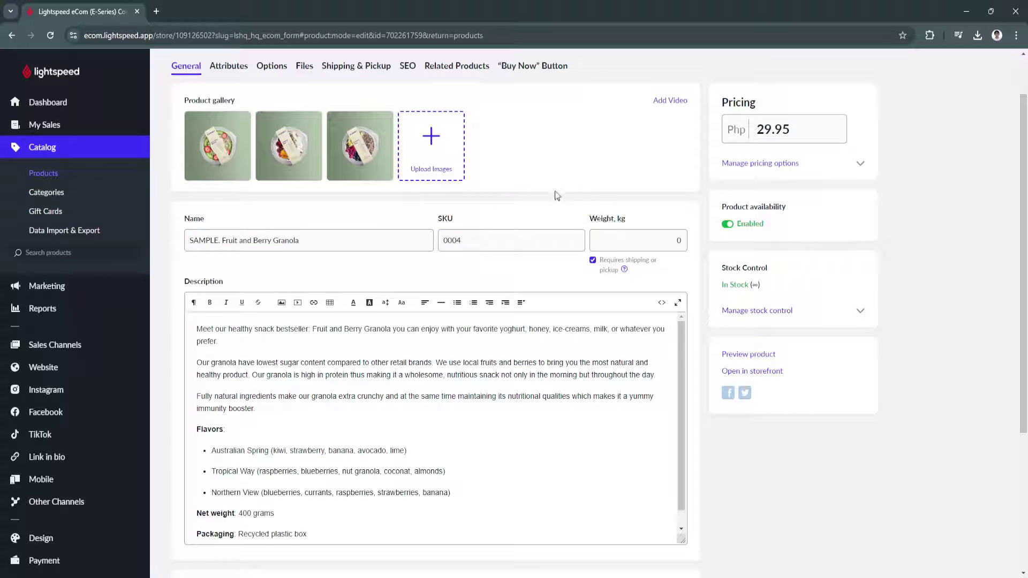
{"action": "scroll", "coordinate": [265, 381], "scroll_direction": "down", "scroll_amount": 1}
{"action": "scroll", "coordinate": [713, 461], "scroll_direction": "up", "scroll_amount": 1}
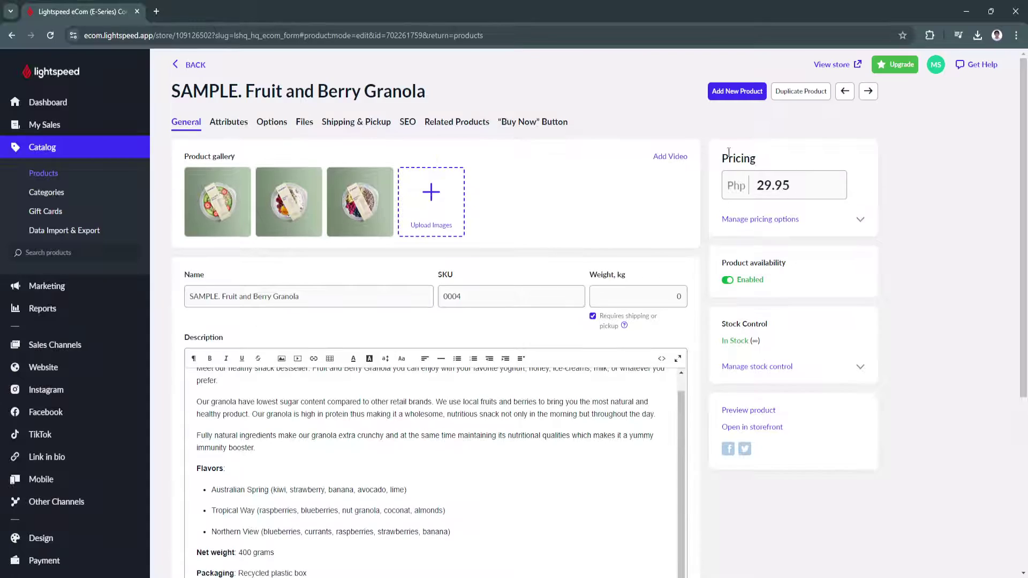
{"action": "left_click", "coordinate": [177, 64]}
{"action": "scroll", "coordinate": [455, 225], "scroll_direction": "up", "scroll_amount": 3}
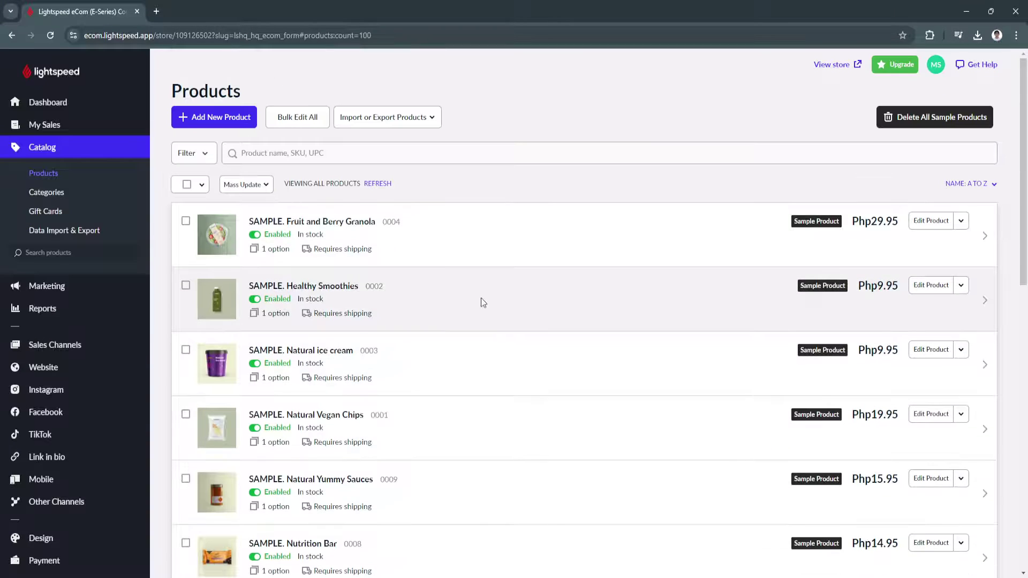
Step: Open a blank new product form, try to view its attributes, and leave the form without saving
{"action": "left_click", "coordinate": [204, 124]}
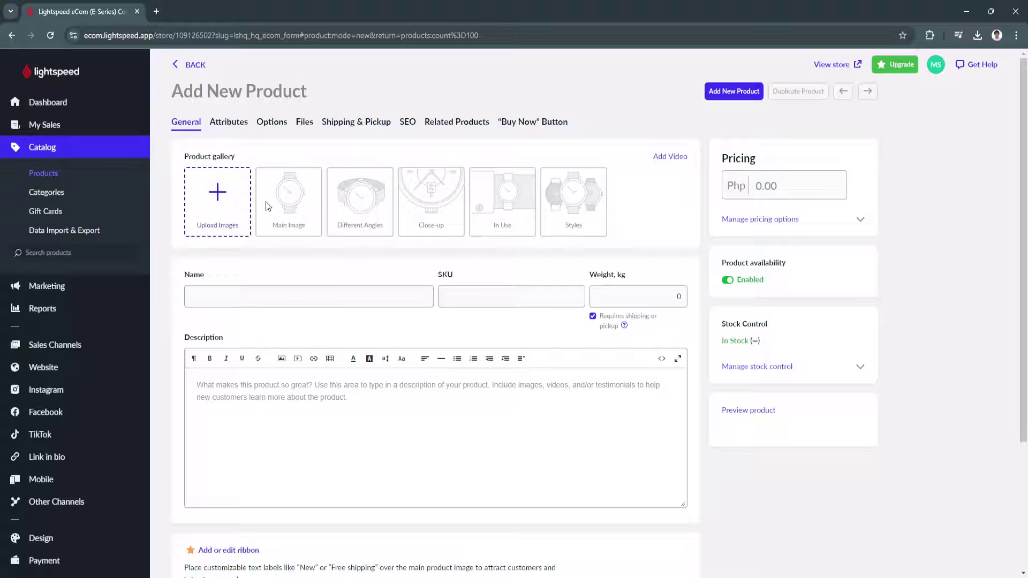
{"action": "left_click", "coordinate": [229, 122]}
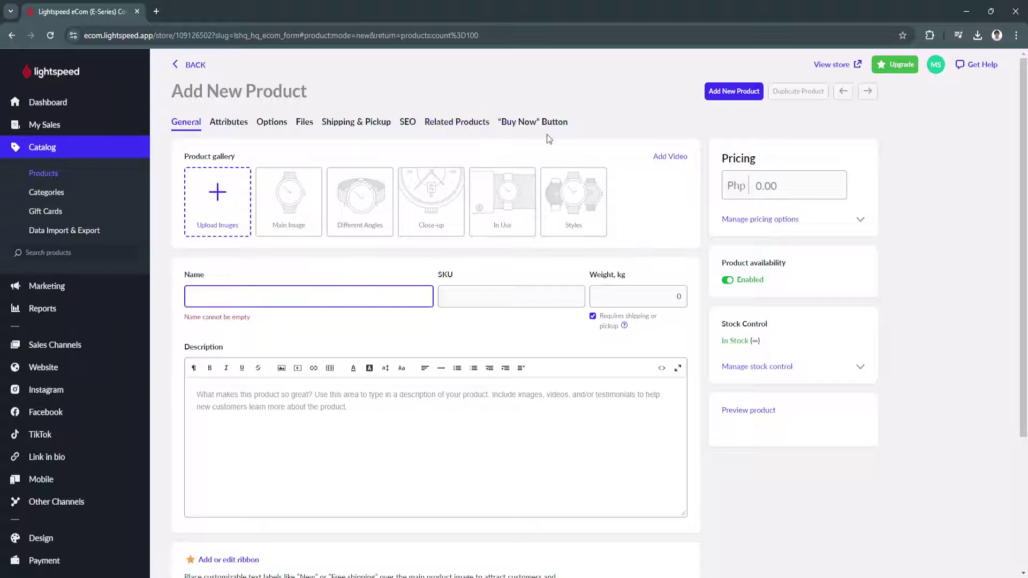
{"action": "left_click", "coordinate": [186, 64]}
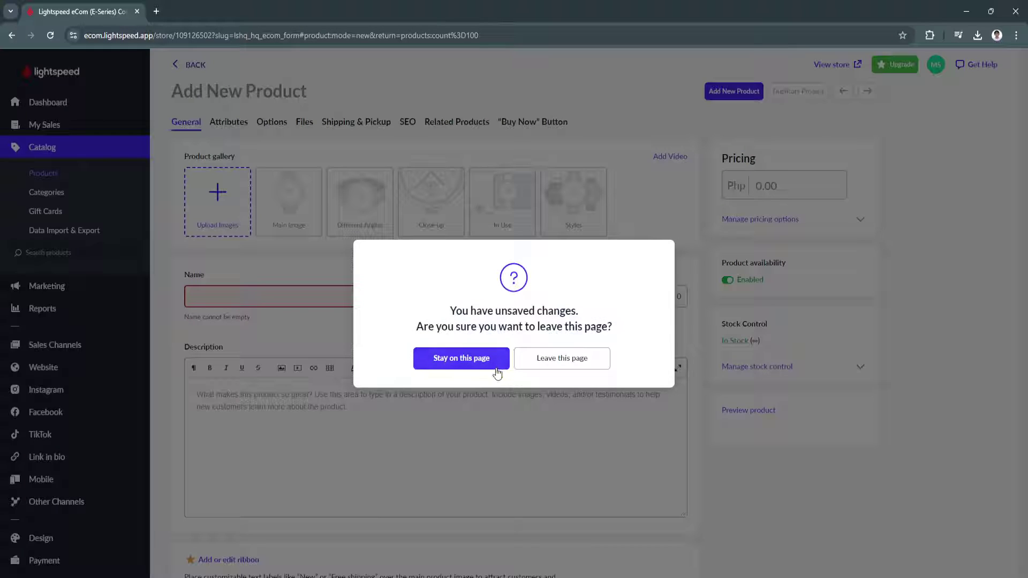
{"action": "left_click", "coordinate": [535, 360]}
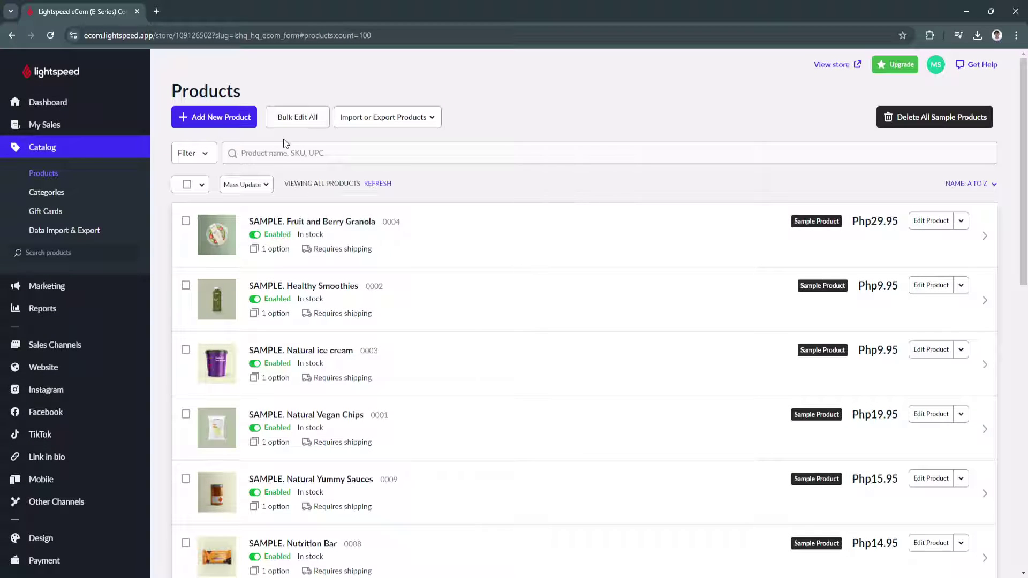
Step: Check the product list's import and export options and view the Categories, Gift Cards, and Data Import & Export pages
{"action": "left_click", "coordinate": [433, 118]}
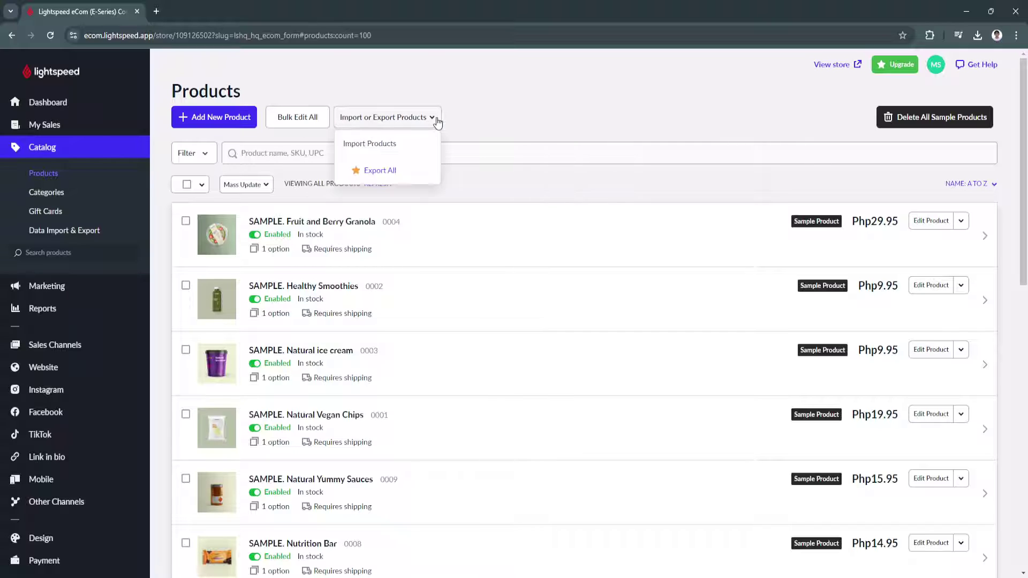
{"action": "left_click", "coordinate": [485, 116]}
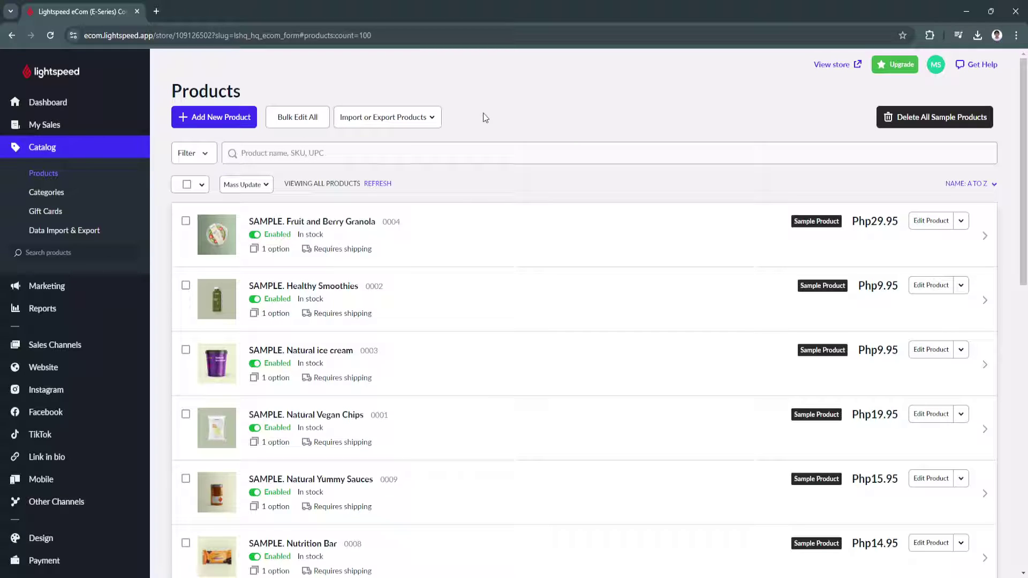
{"action": "left_click", "coordinate": [90, 192]}
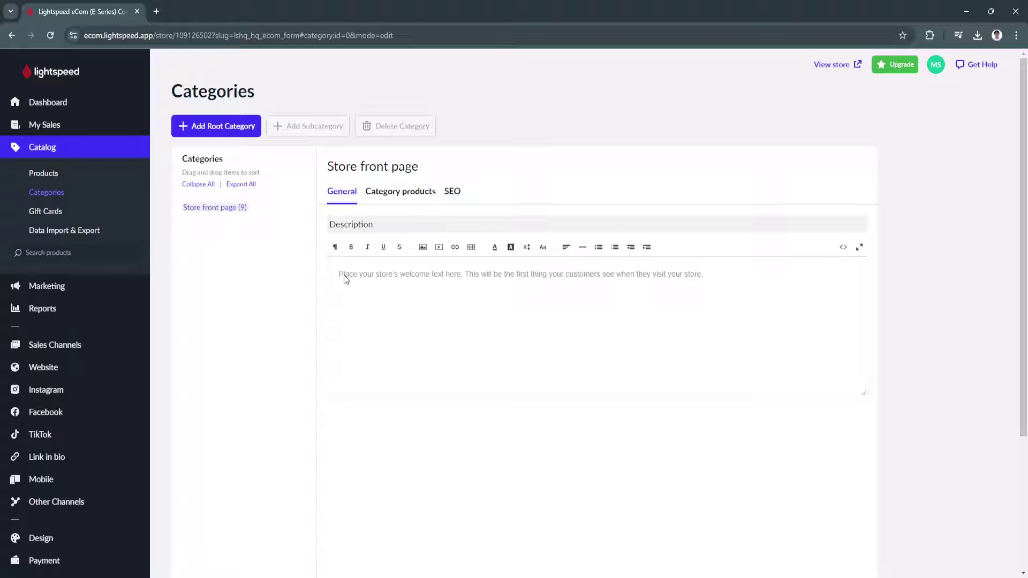
{"action": "left_click", "coordinate": [54, 212]}
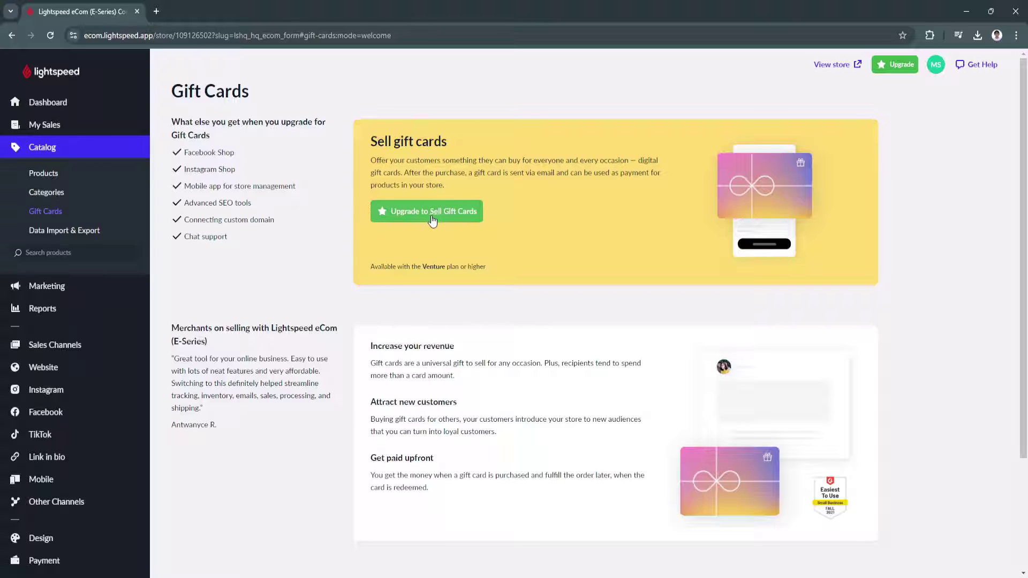
{"action": "left_click", "coordinate": [61, 236]}
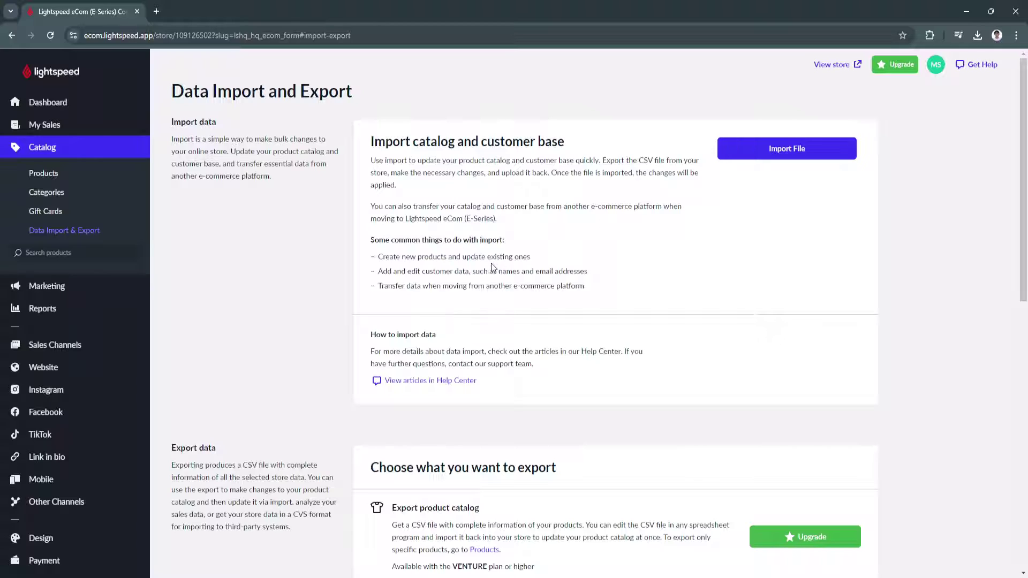
Step: Open the Marketing overview and look through its options for gaining traffic, converting visitors and keeping customers loyal
{"action": "left_click", "coordinate": [64, 288]}
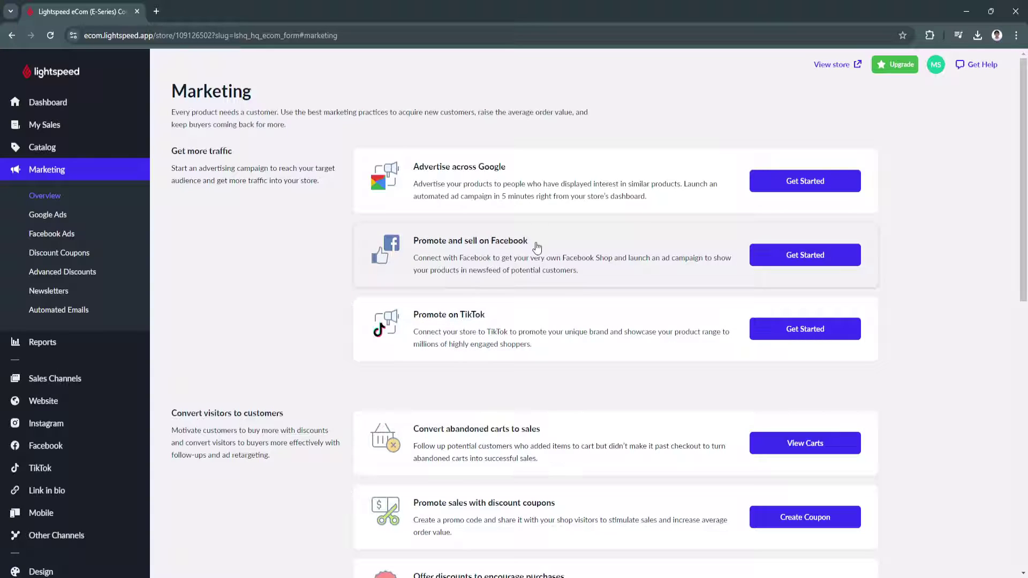
{"action": "scroll", "coordinate": [537, 247], "scroll_direction": "down", "scroll_amount": 2}
{"action": "scroll", "coordinate": [487, 274], "scroll_direction": "down", "scroll_amount": 1}
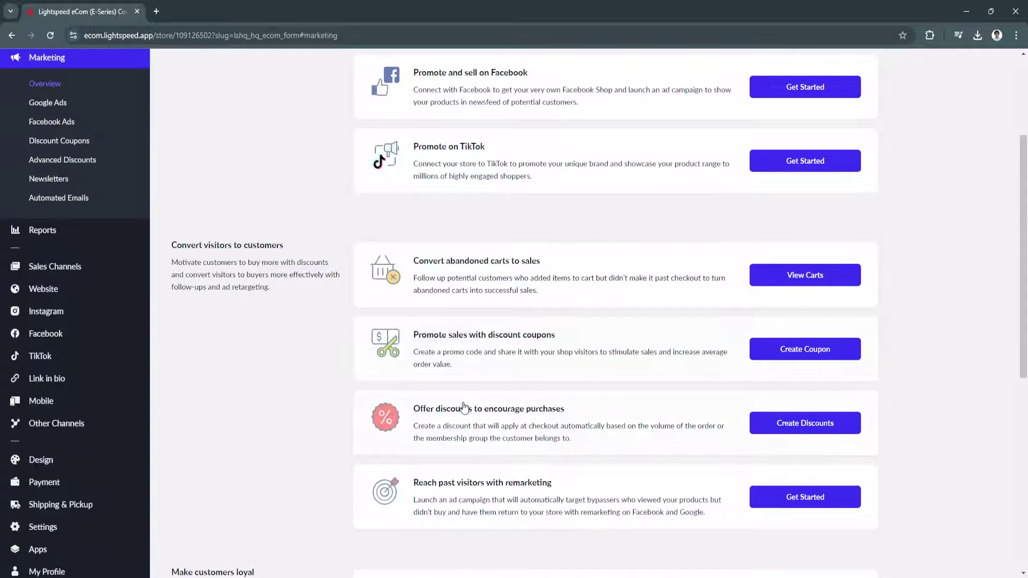
{"action": "scroll", "coordinate": [464, 408], "scroll_direction": "down", "scroll_amount": 2}
{"action": "scroll", "coordinate": [459, 390], "scroll_direction": "up", "scroll_amount": 5}
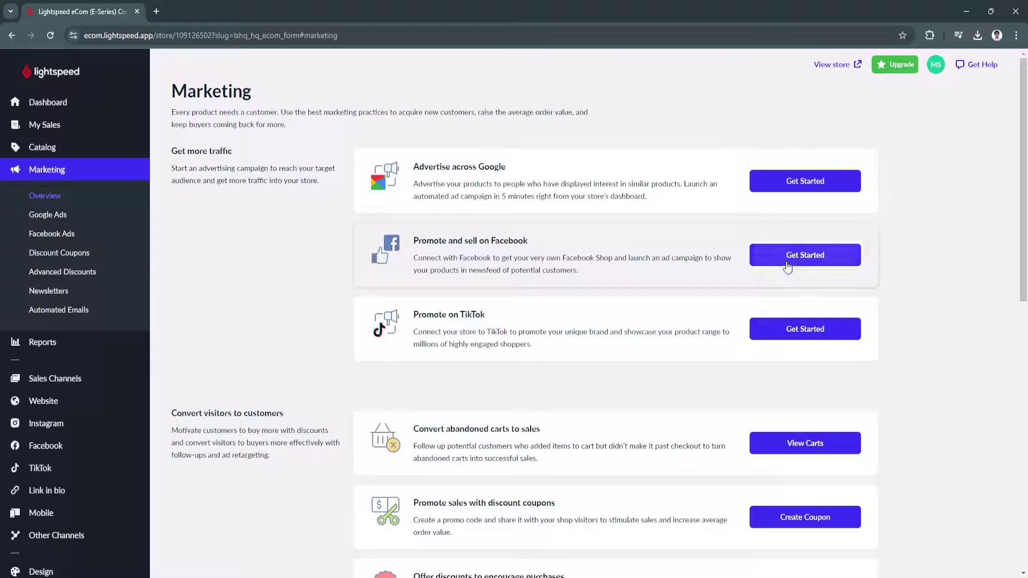
Step: View the Google Ads page and read the setup guide on the Facebook Ads page
{"action": "left_click", "coordinate": [63, 213]}
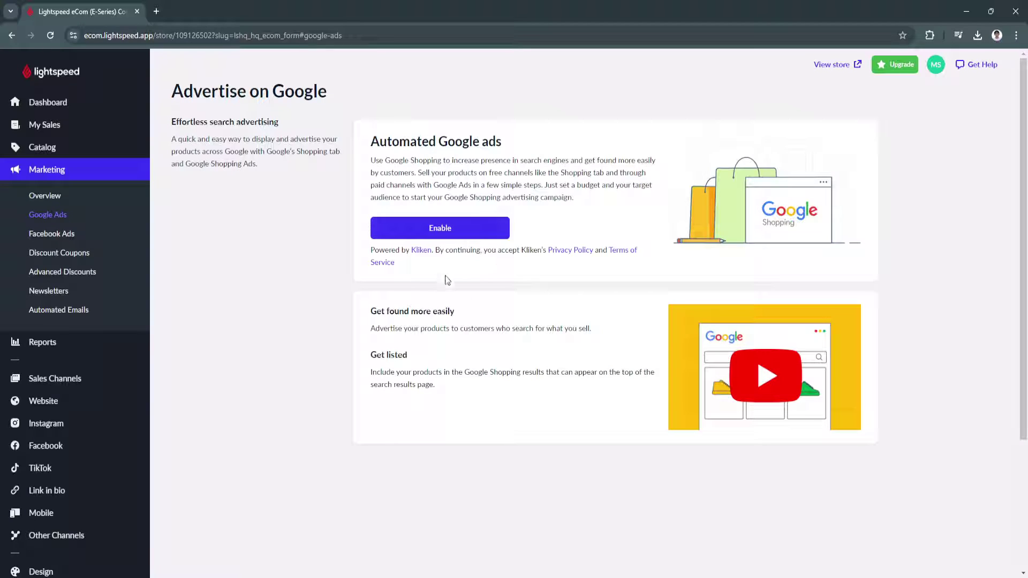
{"action": "left_click", "coordinate": [52, 238]}
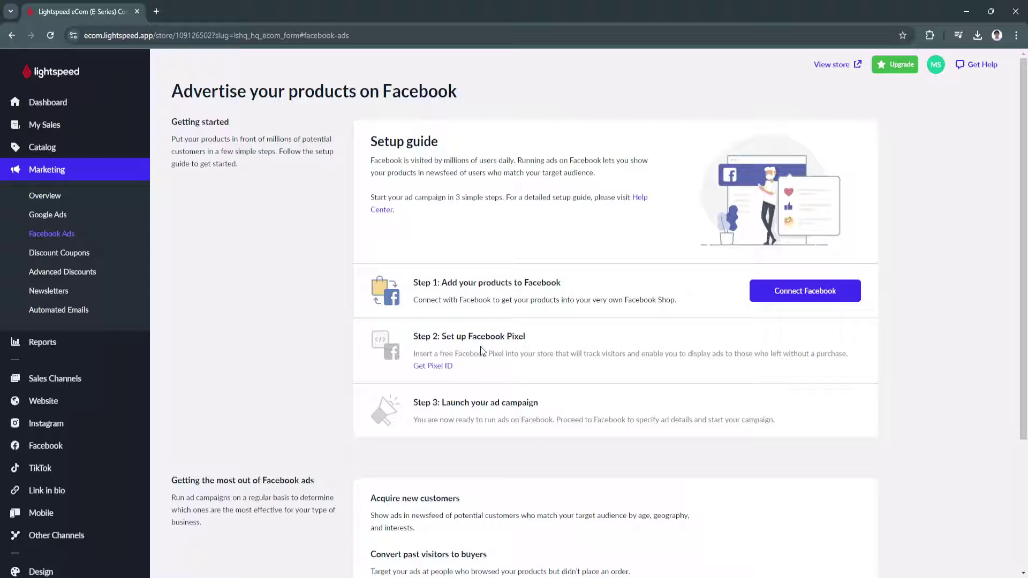
{"action": "scroll", "coordinate": [438, 369], "scroll_direction": "down", "scroll_amount": 1}
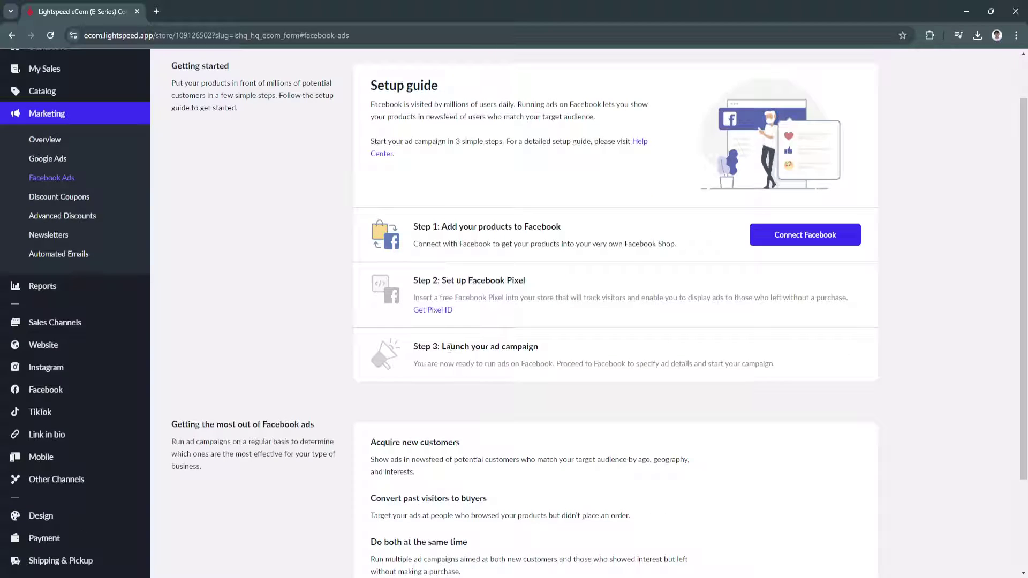
Step: View the Discount Coupons and Advanced Discounts pages in the Marketing section
{"action": "scroll", "coordinate": [303, 354], "scroll_direction": "up", "scroll_amount": 1}
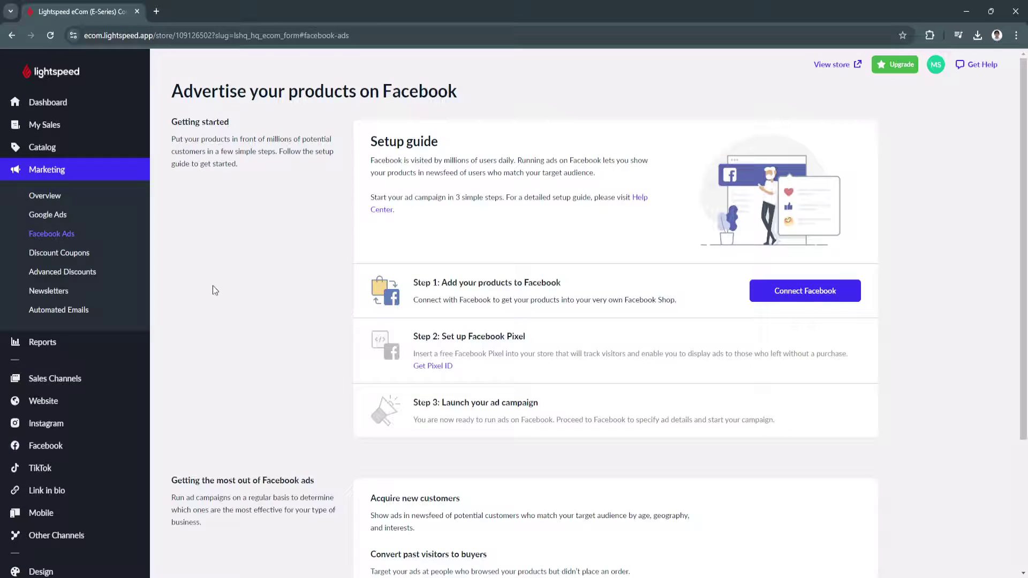
{"action": "left_click", "coordinate": [88, 255]}
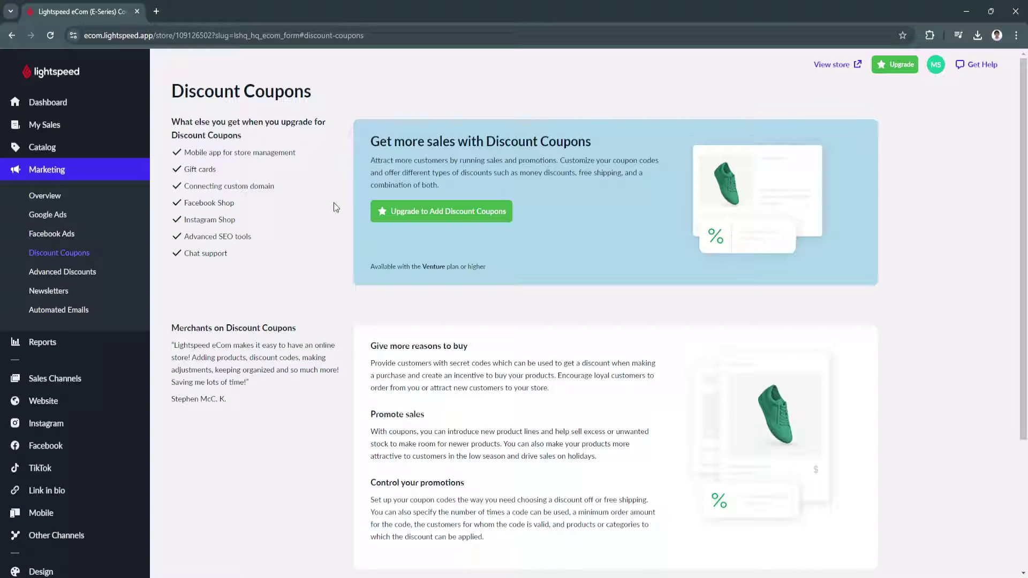
{"action": "left_click", "coordinate": [62, 276]}
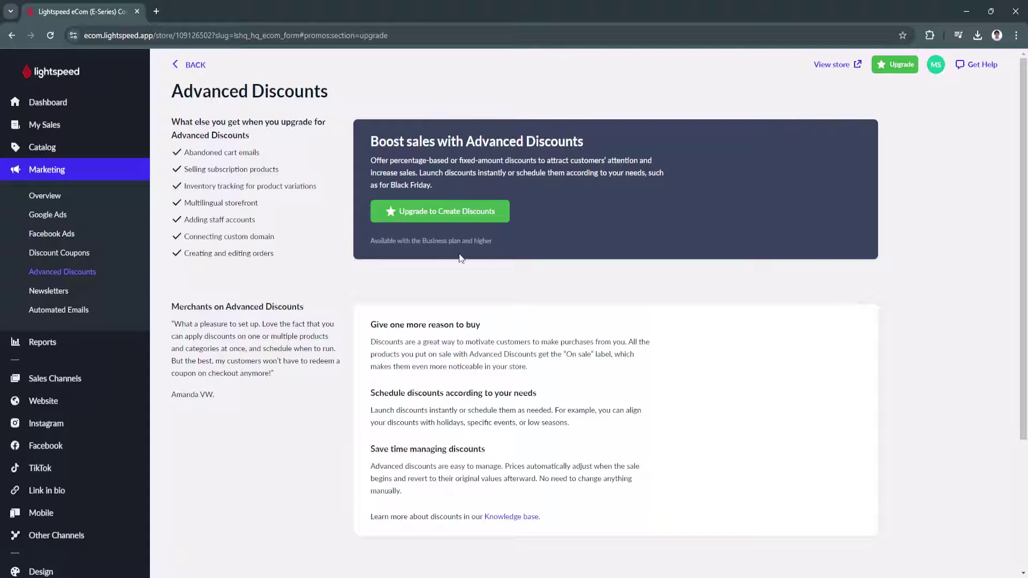
Step: Read what a newsletter is on the Newsletters page and view the Automated Emails page
{"action": "left_click", "coordinate": [69, 290]}
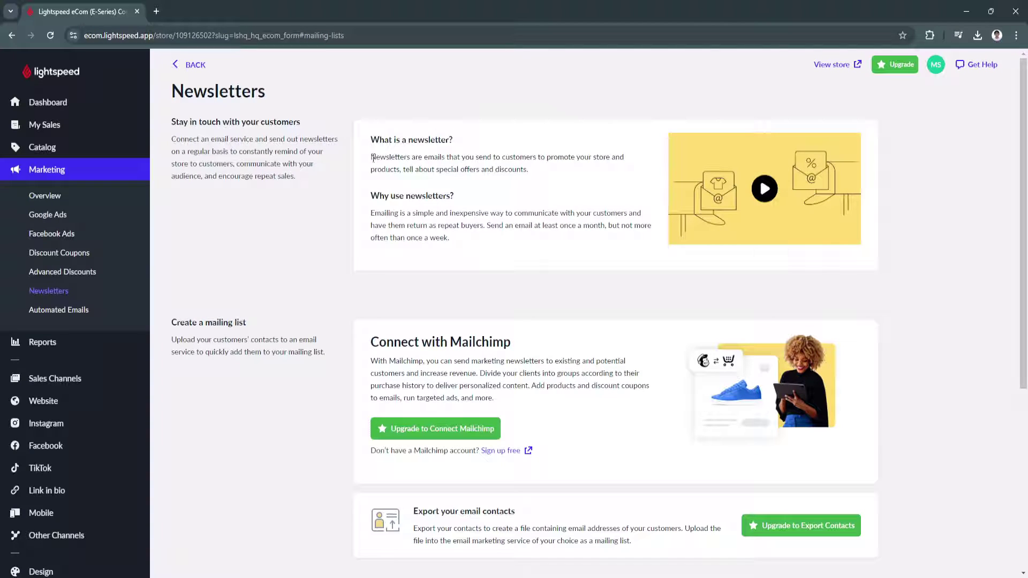
{"action": "left_click_drag", "start_coordinate": [374, 158], "coordinate": [619, 173]}
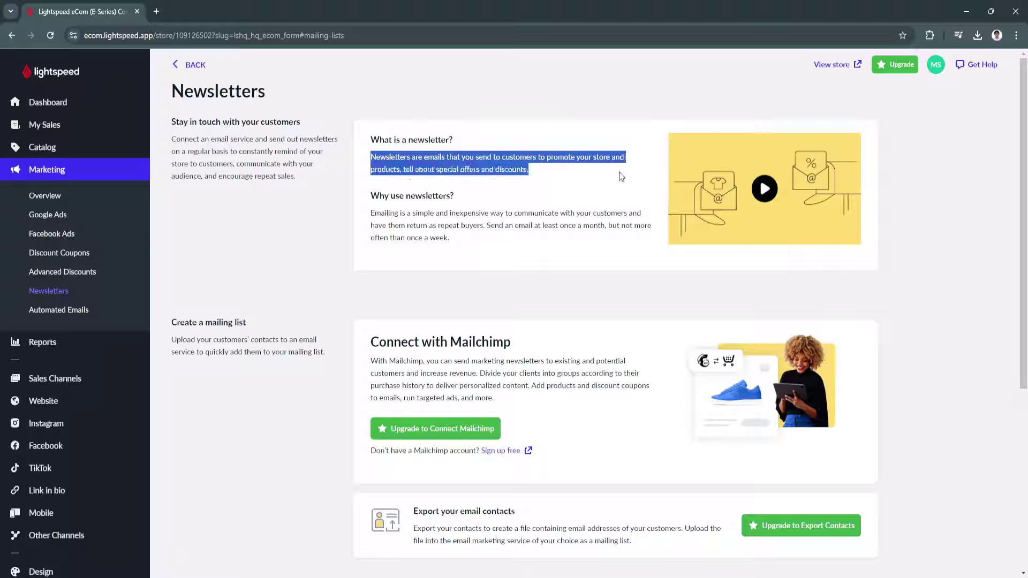
{"action": "left_click", "coordinate": [469, 224]}
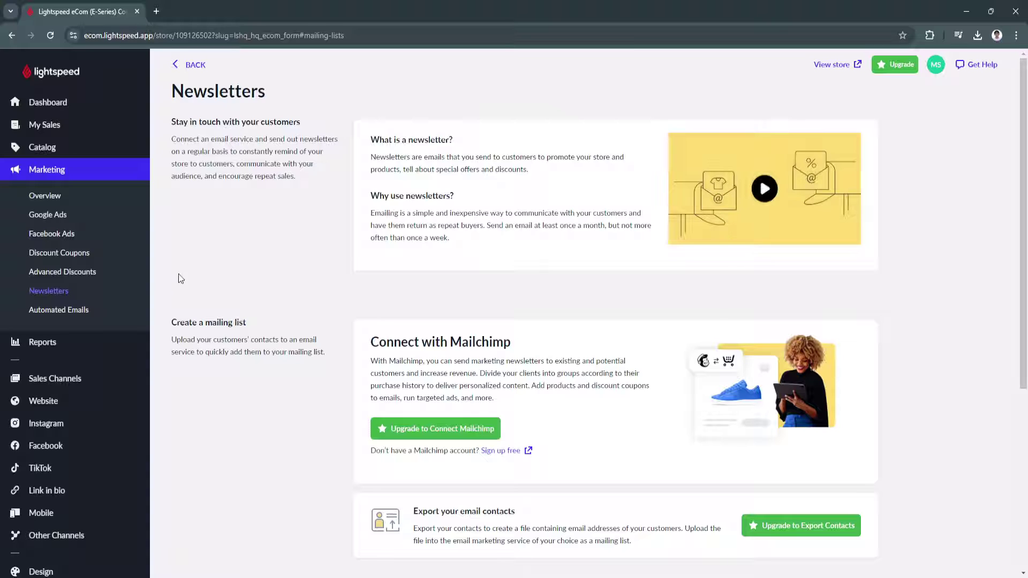
{"action": "left_click", "coordinate": [74, 310]}
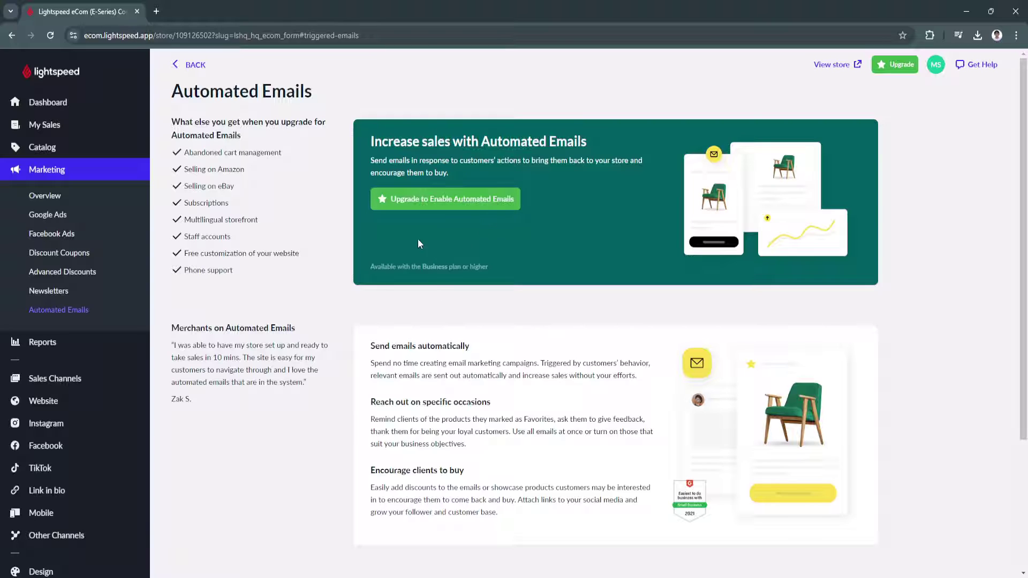
Step: View the Reports and Analytics page and look through the mobile and Facebook selling options under Sales Channels
{"action": "left_click", "coordinate": [51, 344]}
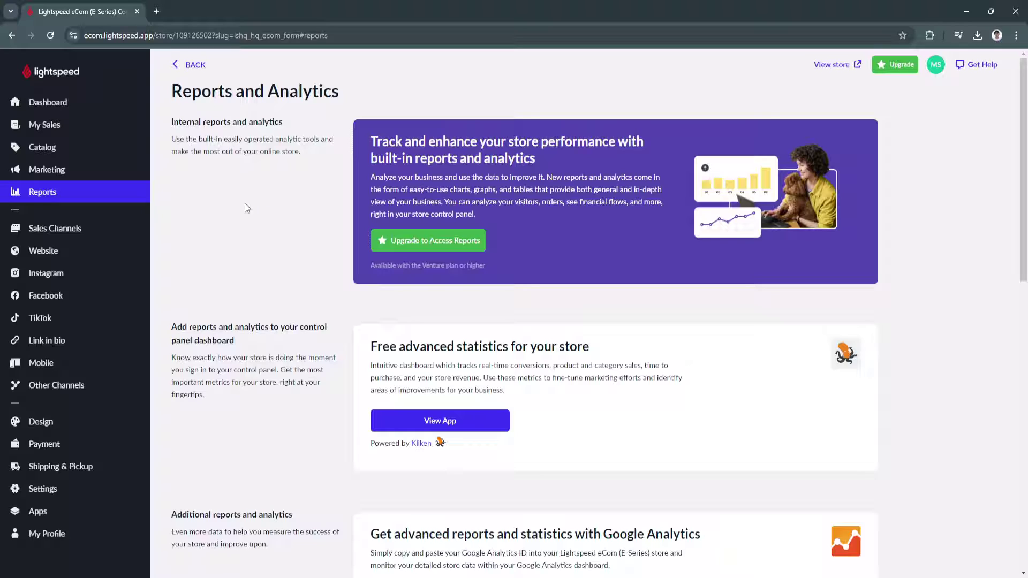
{"action": "left_click", "coordinate": [15, 231]}
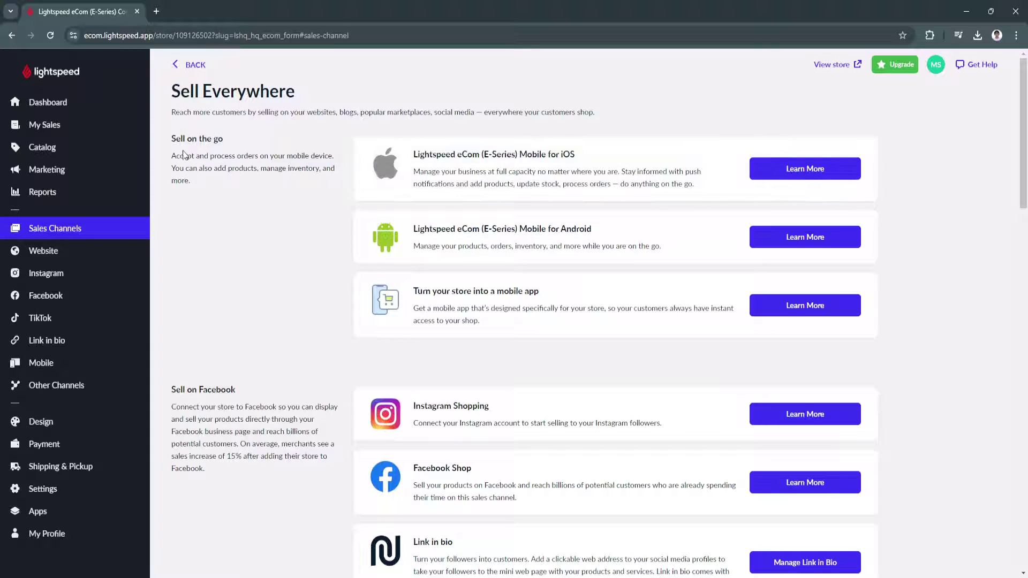
{"action": "left_click_drag", "start_coordinate": [169, 149], "coordinate": [224, 144]}
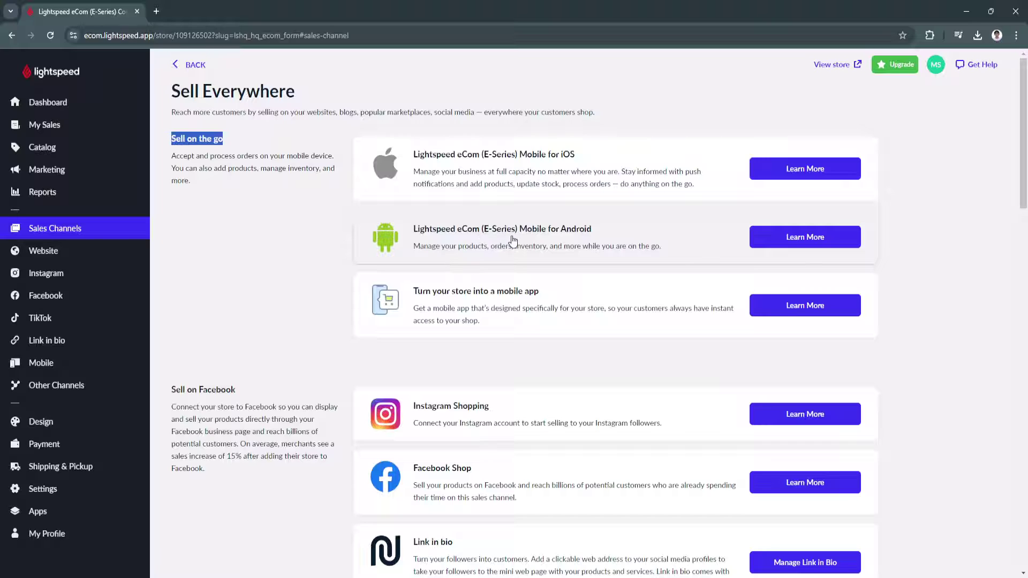
{"action": "scroll", "coordinate": [511, 345], "scroll_direction": "down", "scroll_amount": 3}
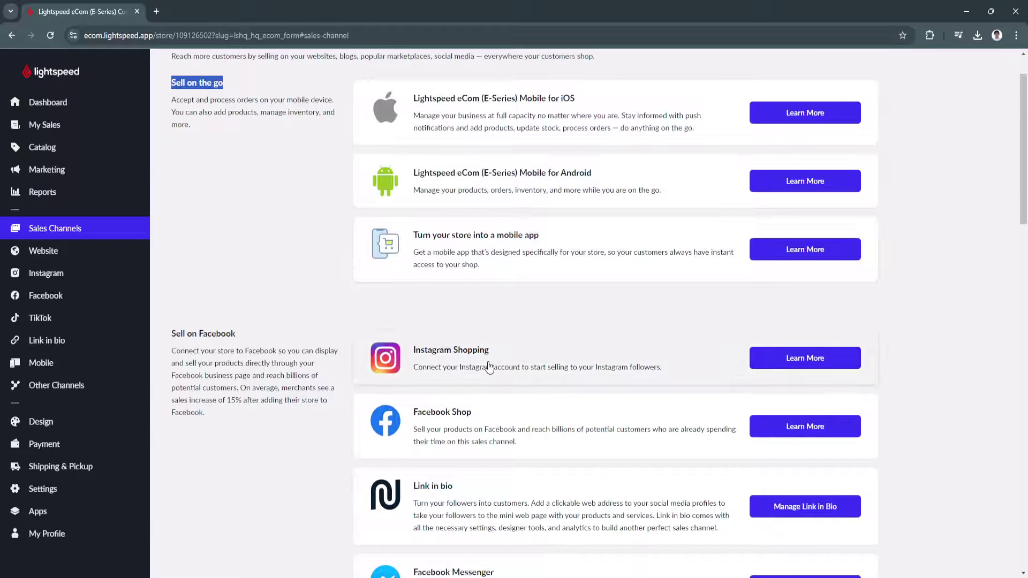
{"action": "scroll", "coordinate": [476, 363], "scroll_direction": "down", "scroll_amount": 1}
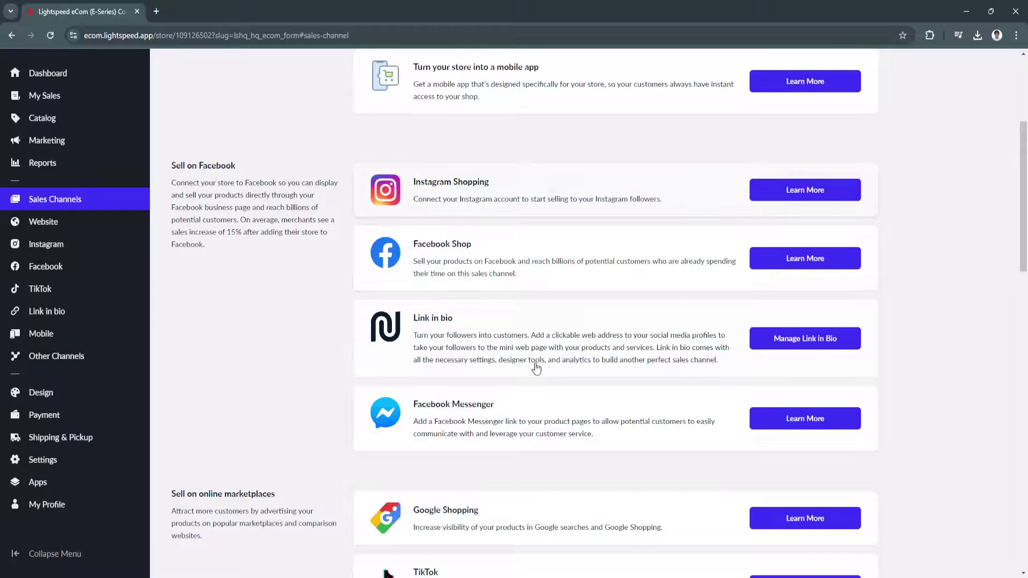
Step: Look through the Website overview's design and domain options and examine the site's SEO settings
{"action": "left_click", "coordinate": [75, 222]}
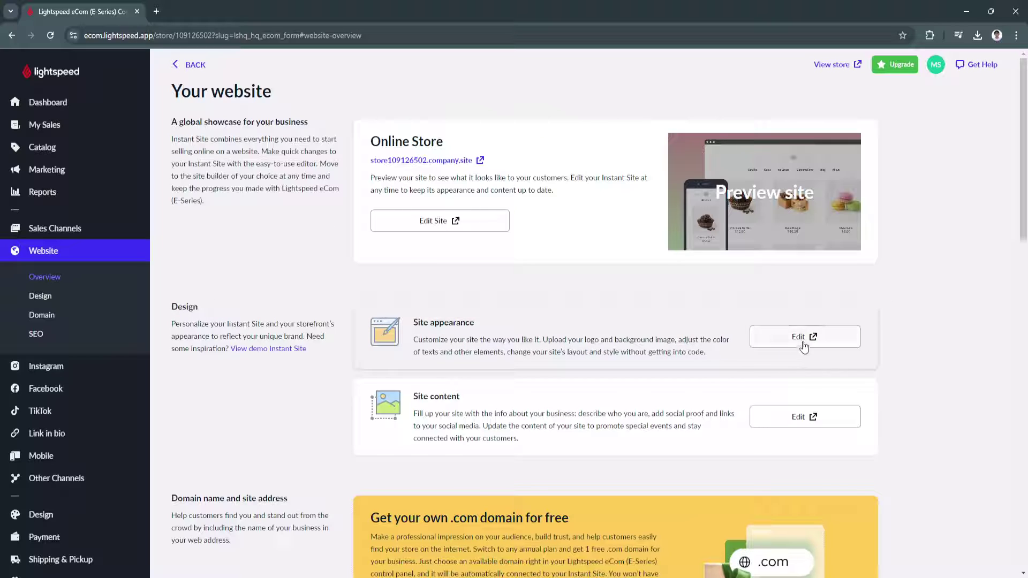
{"action": "scroll", "coordinate": [803, 349], "scroll_direction": "down", "scroll_amount": 2}
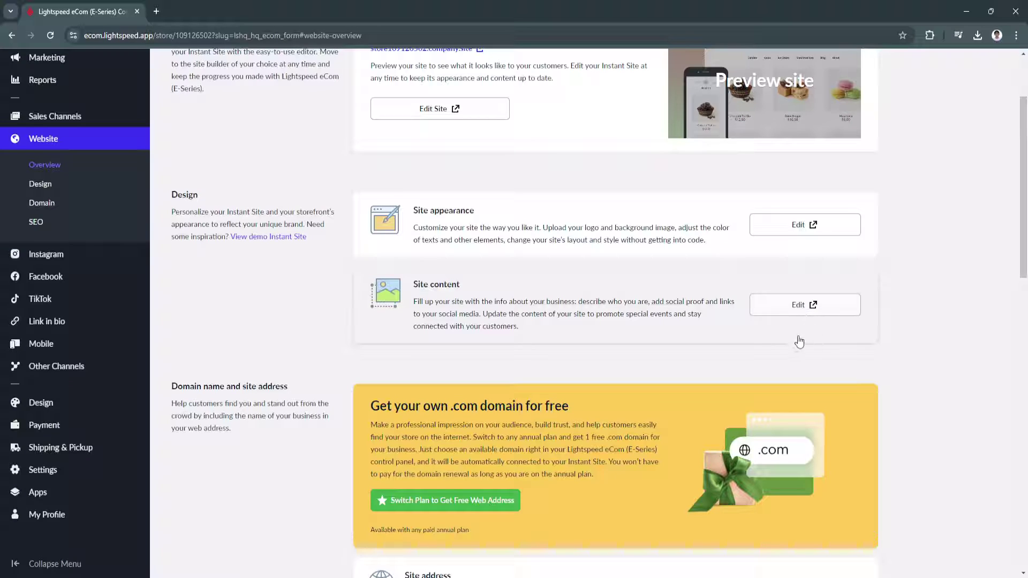
{"action": "left_click", "coordinate": [49, 227]}
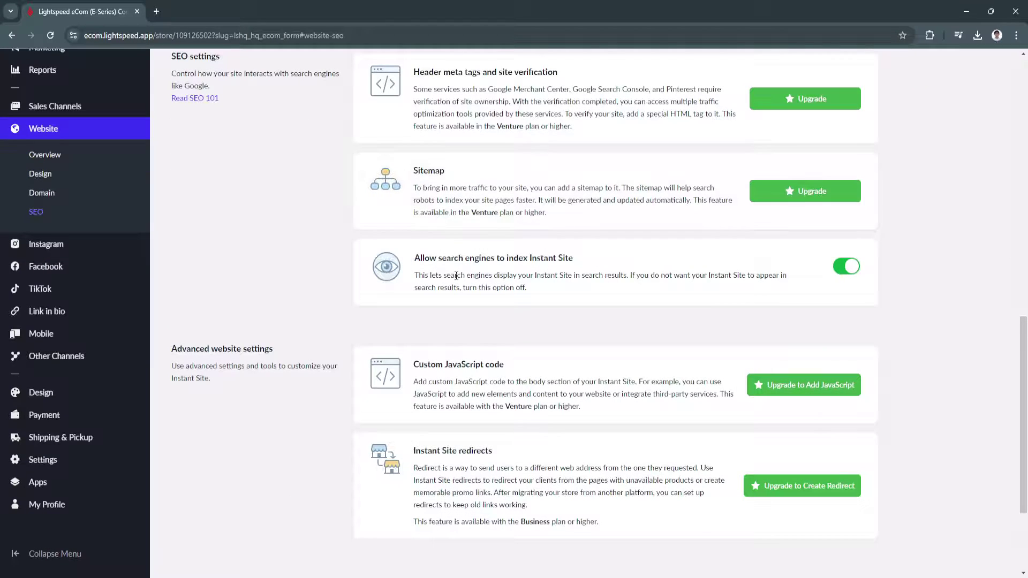
{"action": "scroll", "coordinate": [407, 225], "scroll_direction": "up", "scroll_amount": 1}
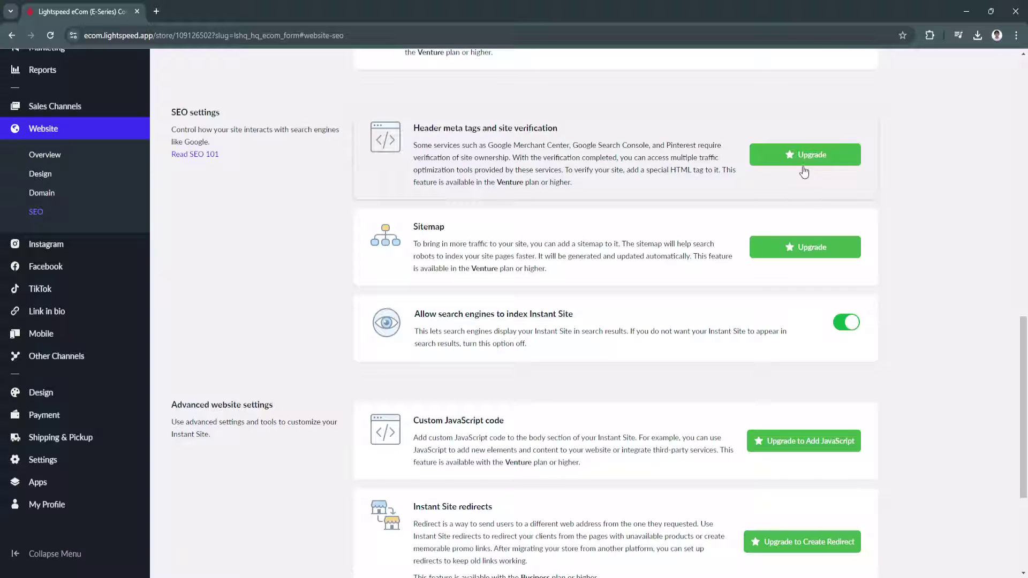
Step: View the pages for selling on Instagram, selling on Facebook and advertising on TikTok
{"action": "left_click", "coordinate": [53, 245]}
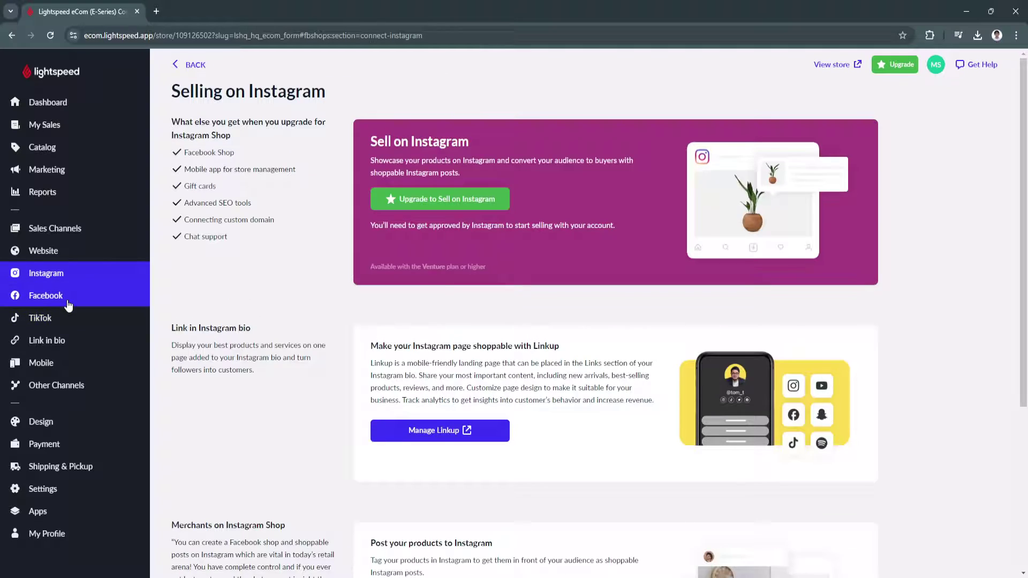
{"action": "left_click", "coordinate": [68, 305]}
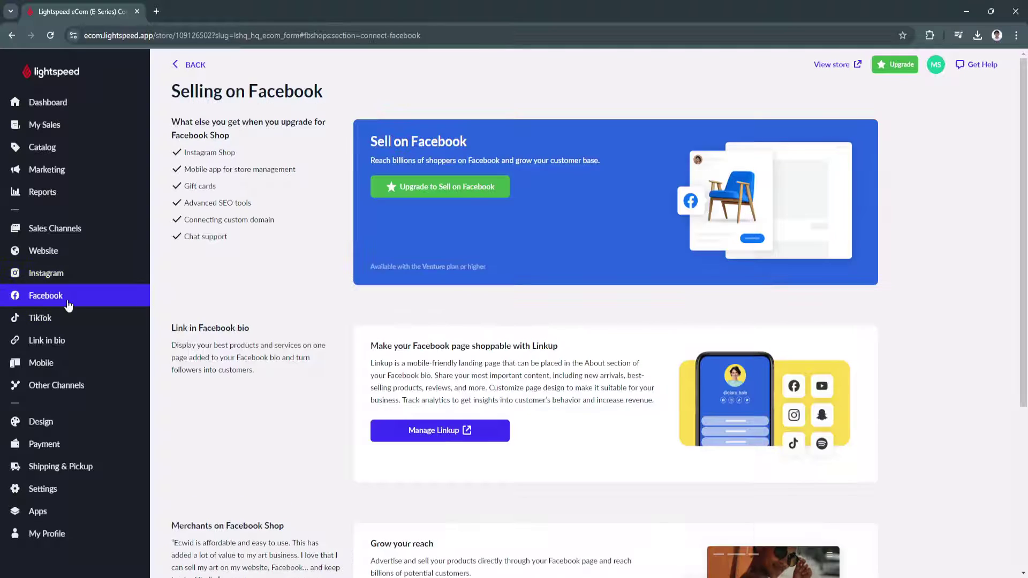
{"action": "left_click", "coordinate": [67, 327]}
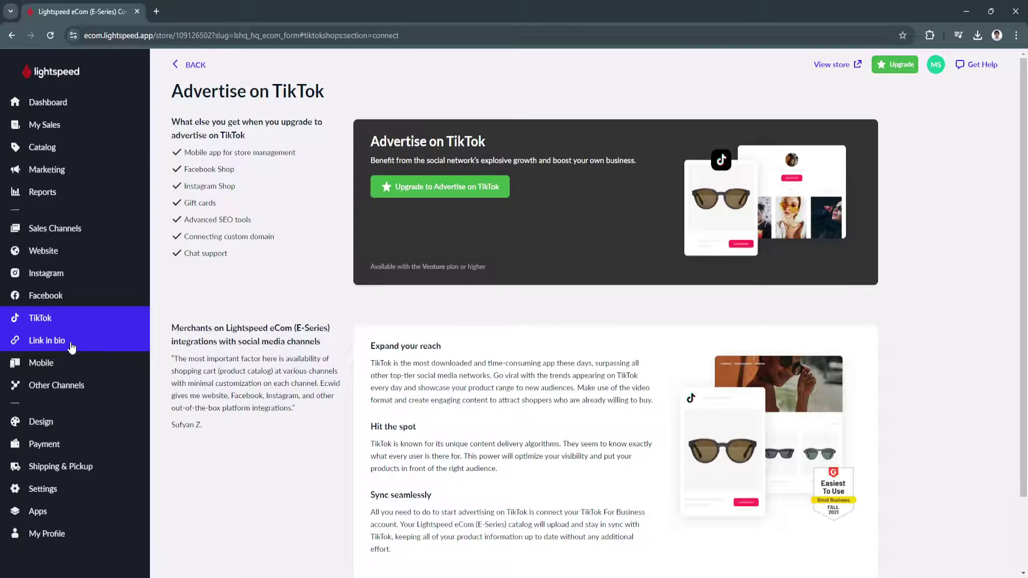
Step: Open Linkup management from the Link in bio page, and view the Mobile and Facebook Messenger channel pages
{"action": "left_click", "coordinate": [74, 346]}
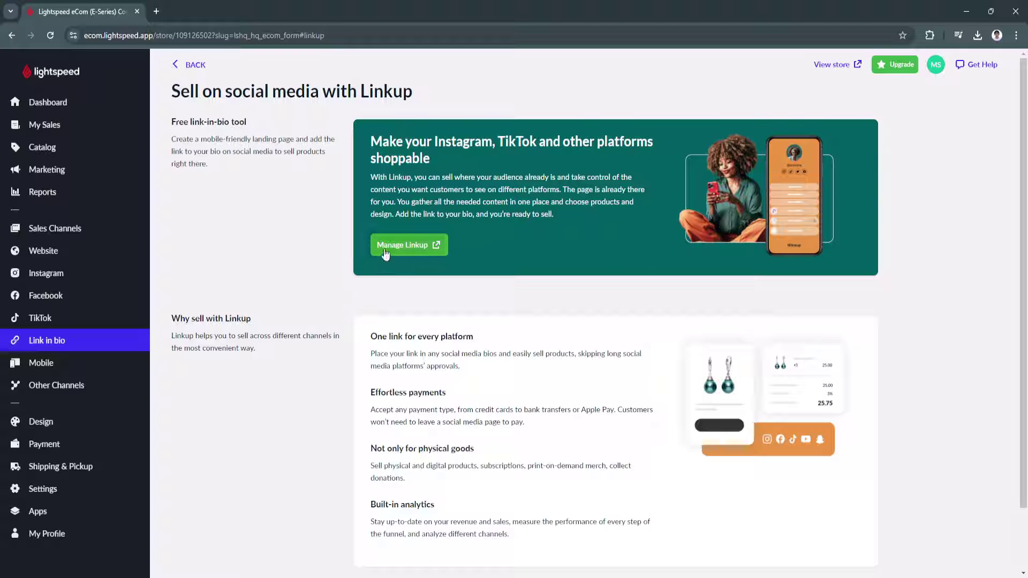
{"action": "left_click", "coordinate": [409, 250]}
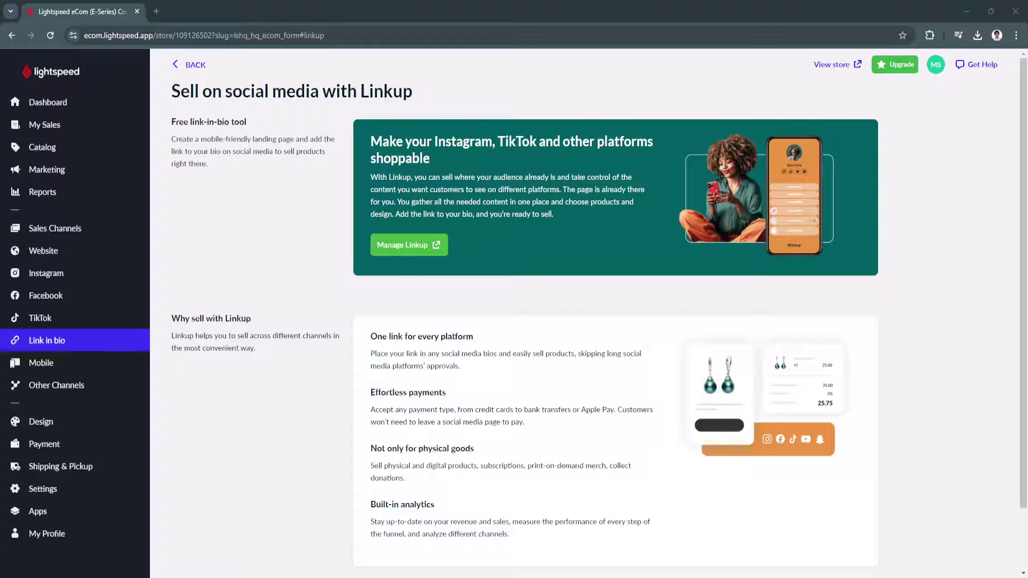
{"action": "left_click", "coordinate": [75, 362]}
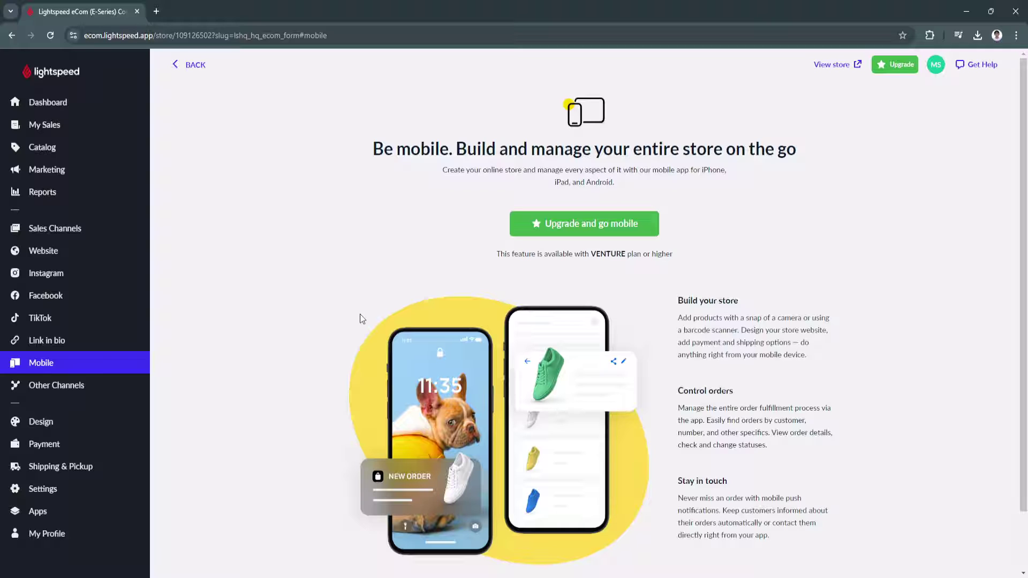
{"action": "left_click", "coordinate": [50, 385]}
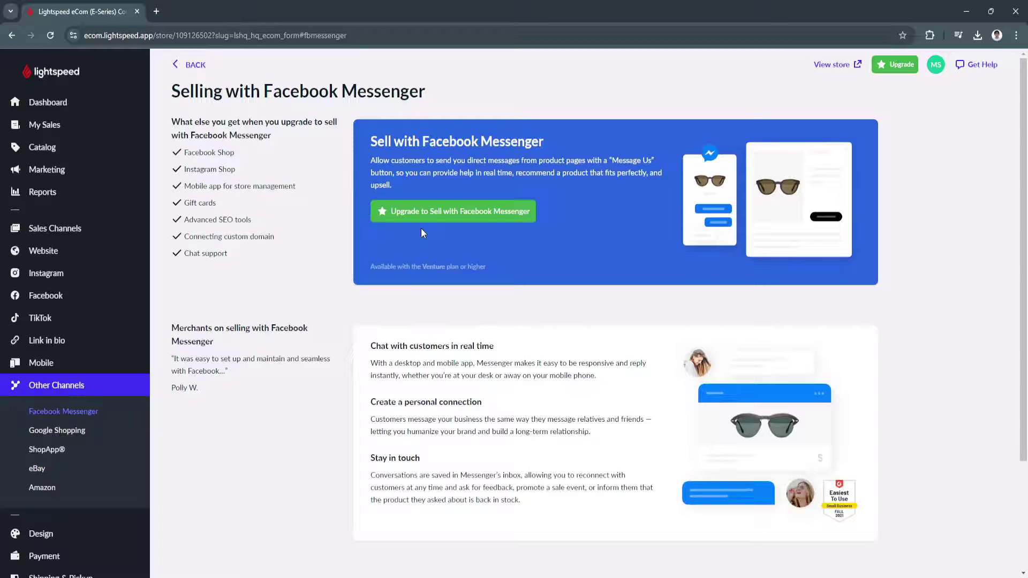
{"action": "scroll", "coordinate": [158, 429], "scroll_direction": "down", "scroll_amount": 3}
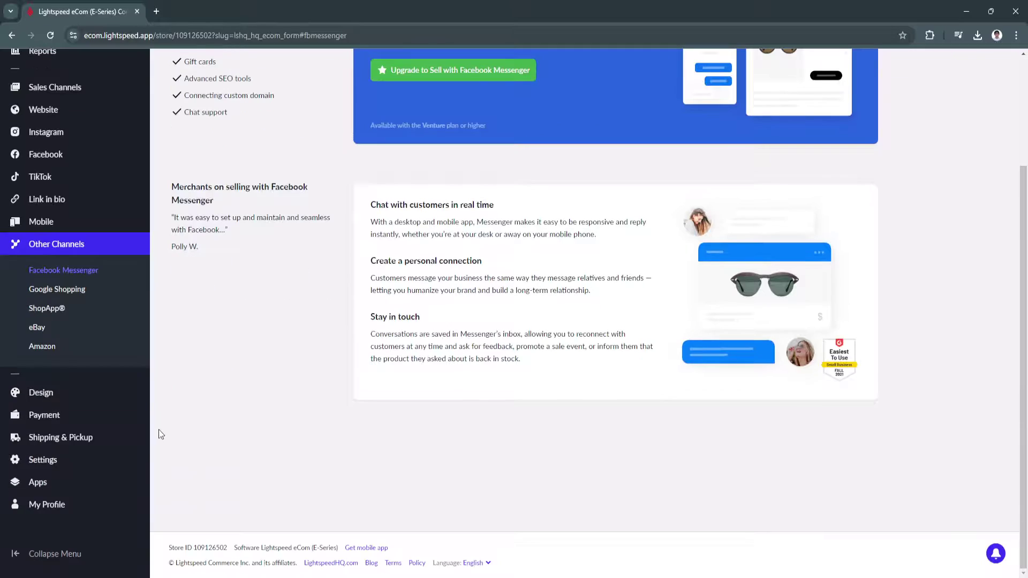
Step: Examine the store Design settings for image size, aspect ratio, and Product Card details and layout
{"action": "left_click", "coordinate": [62, 392]}
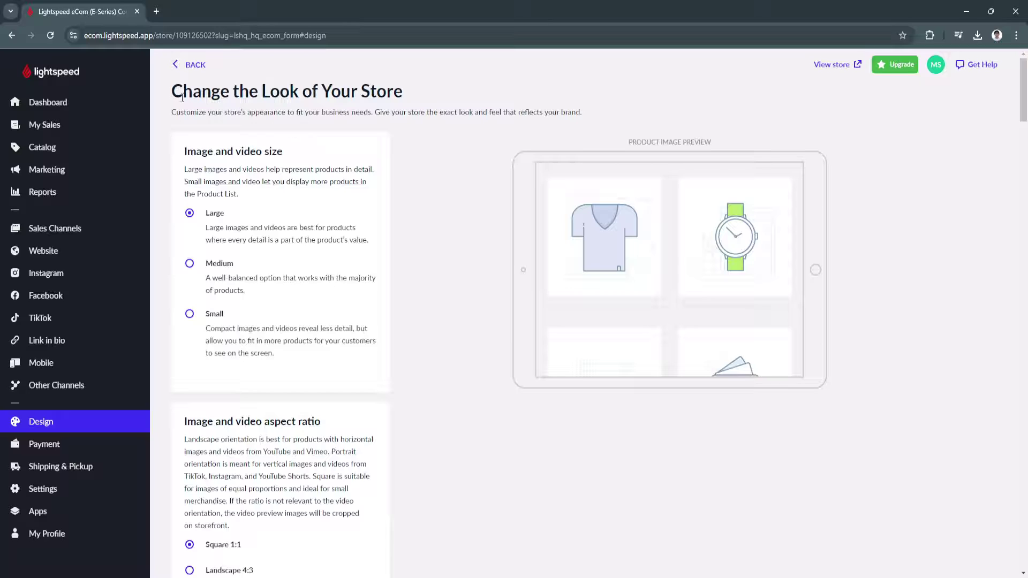
{"action": "scroll", "coordinate": [437, 291], "scroll_direction": "down", "scroll_amount": 1}
{"action": "scroll", "coordinate": [435, 288], "scroll_direction": "down", "scroll_amount": 3}
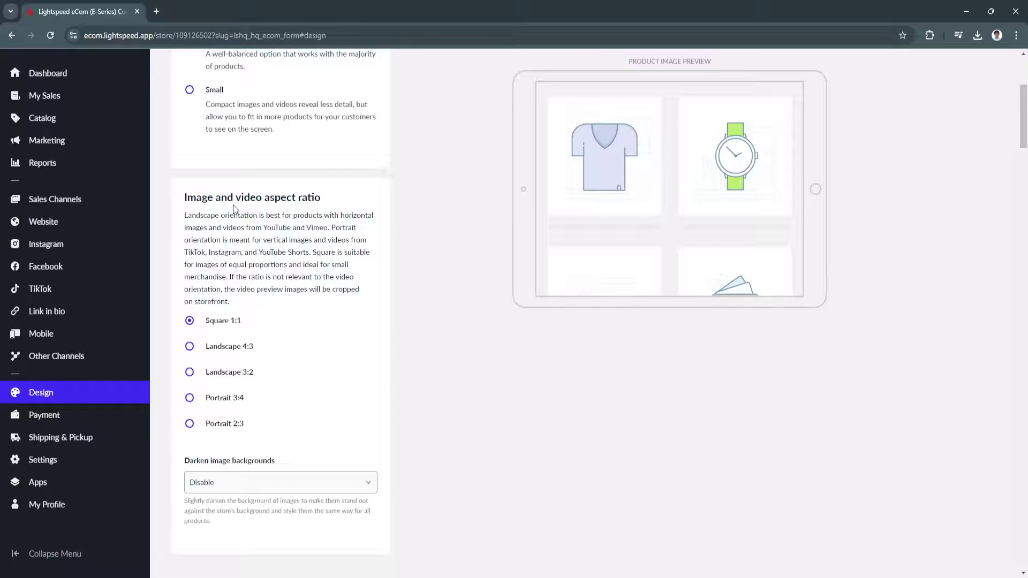
{"action": "scroll", "coordinate": [271, 225], "scroll_direction": "down", "scroll_amount": 3}
{"action": "scroll", "coordinate": [272, 229], "scroll_direction": "down", "scroll_amount": 5}
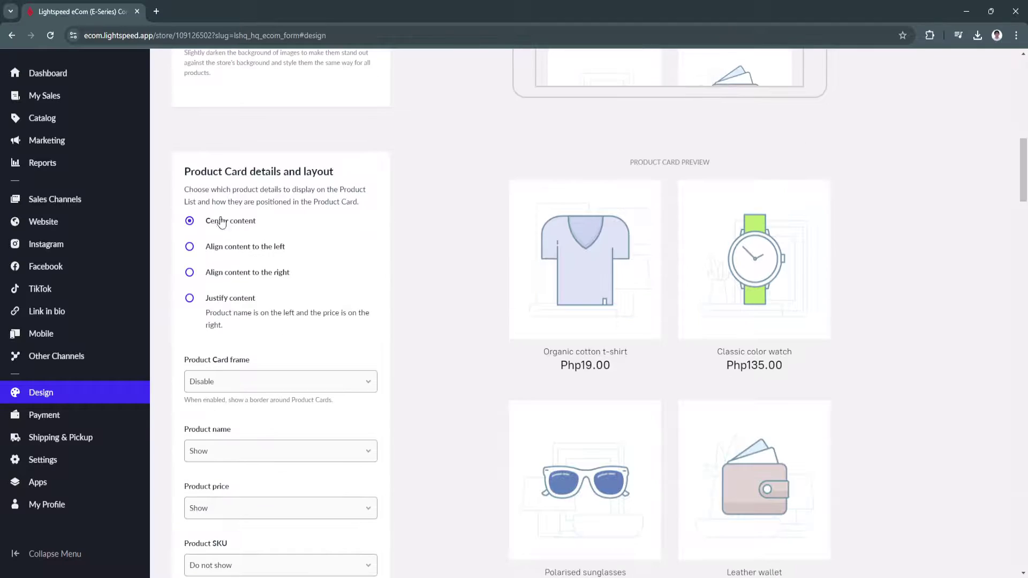
{"action": "scroll", "coordinate": [659, 330], "scroll_direction": "down", "scroll_amount": 1}
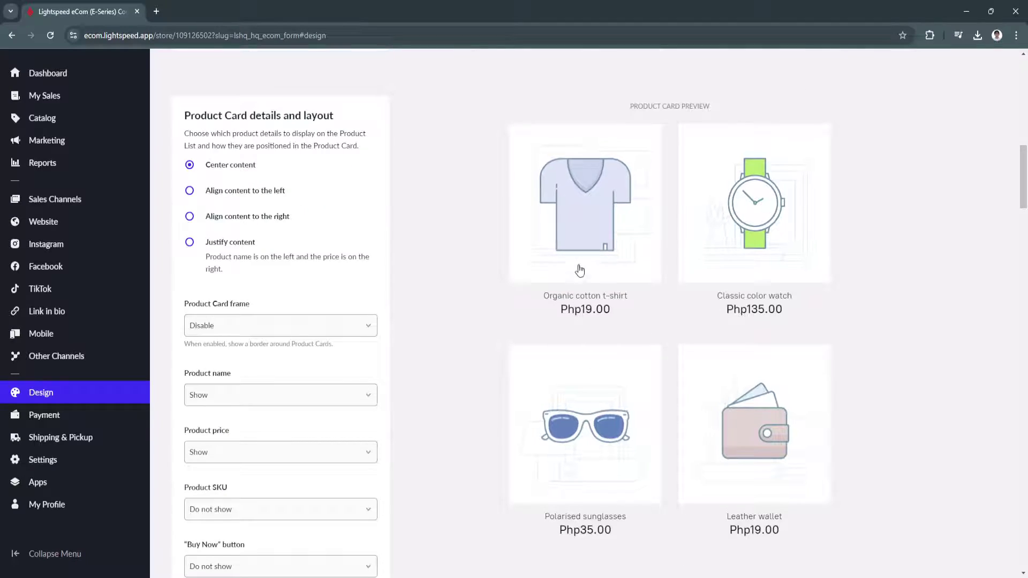
{"action": "scroll", "coordinate": [663, 365], "scroll_direction": "down", "scroll_amount": 3}
{"action": "scroll", "coordinate": [602, 458], "scroll_direction": "down", "scroll_amount": 2}
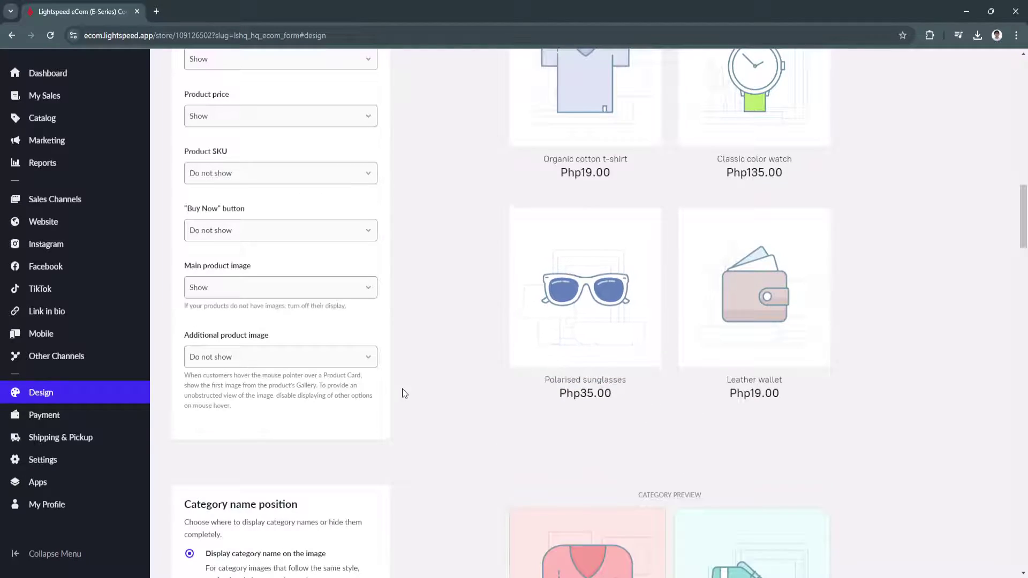
Step: View the Payment methods and the Shipping & Pickup options, and return to the Dashboard
{"action": "left_click", "coordinate": [72, 415]}
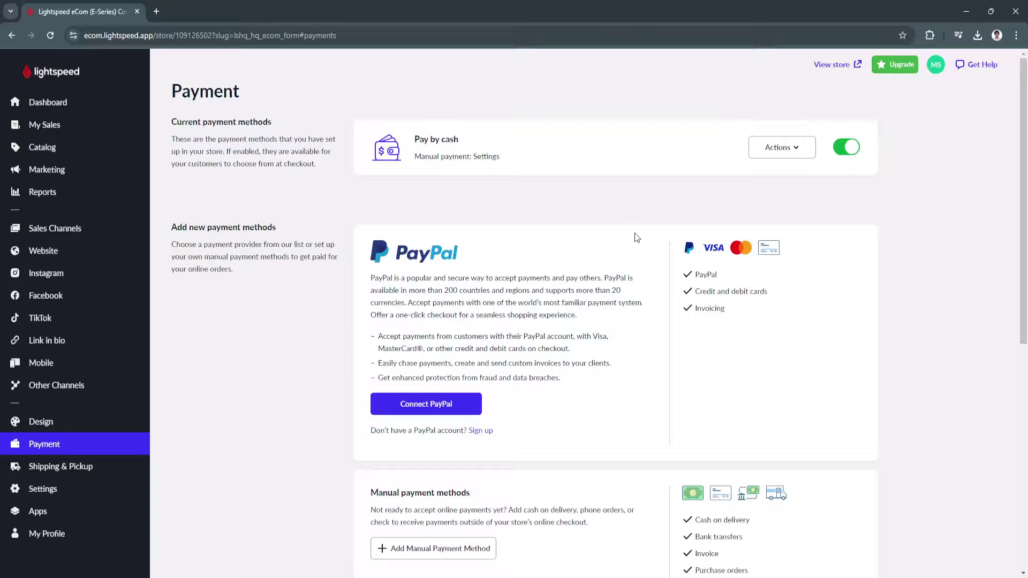
{"action": "left_click", "coordinate": [106, 474]}
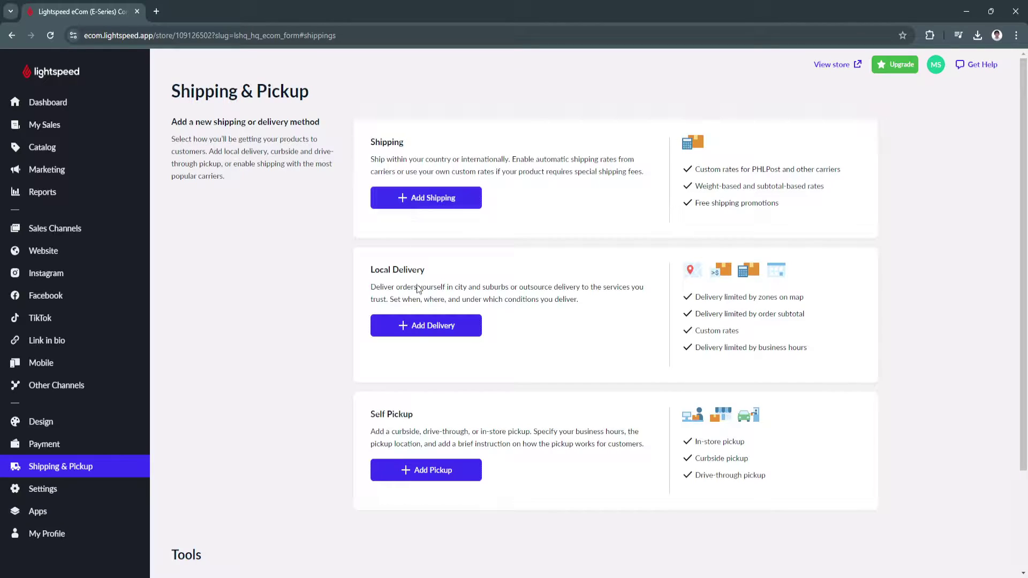
{"action": "mouse_move", "coordinate": [118, 173]}
{"action": "left_click", "coordinate": [65, 102]}
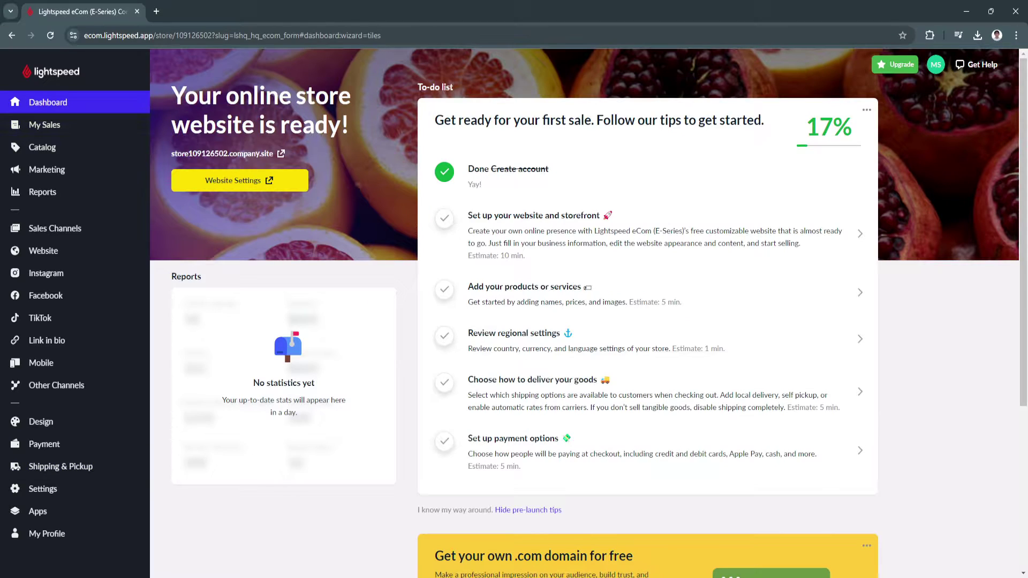